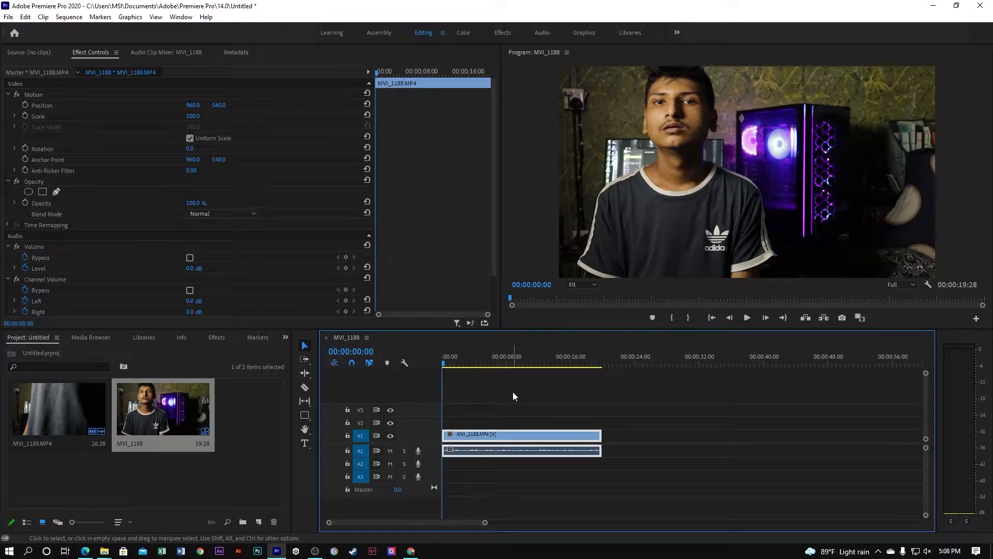
Select the MVI_1188 clip on the timeline and open its Lumetri RGB curves in the Color workspace
drag(610, 382, 523, 490)
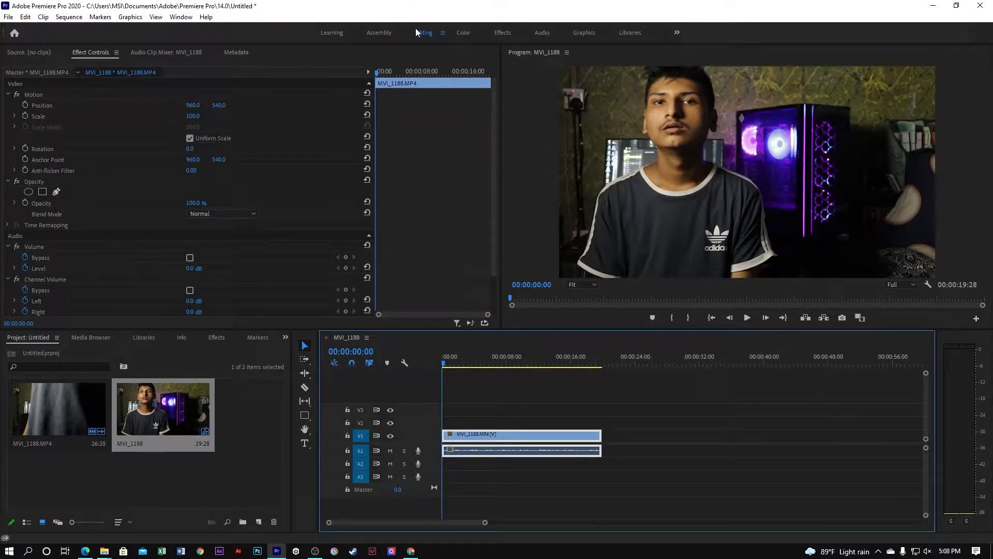
click(461, 36)
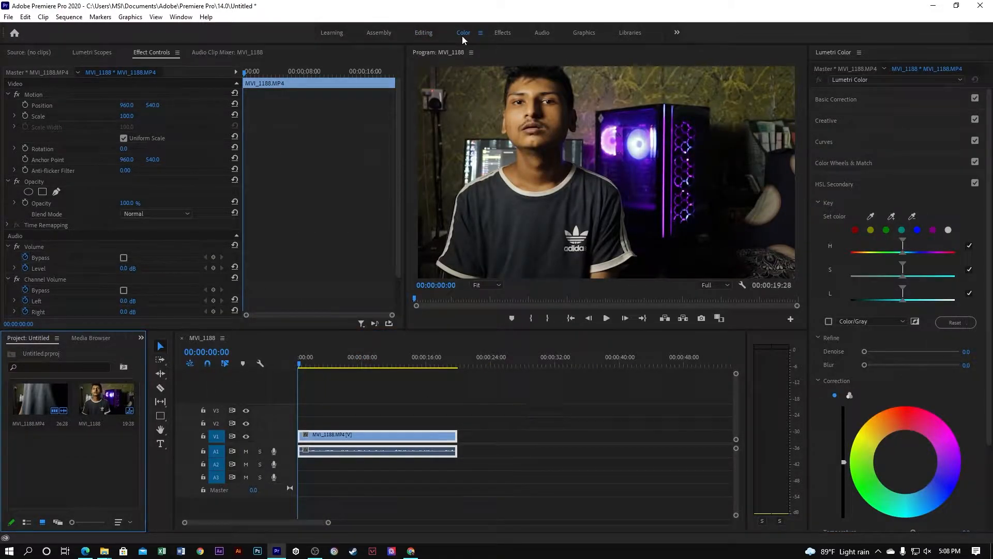
click(836, 137)
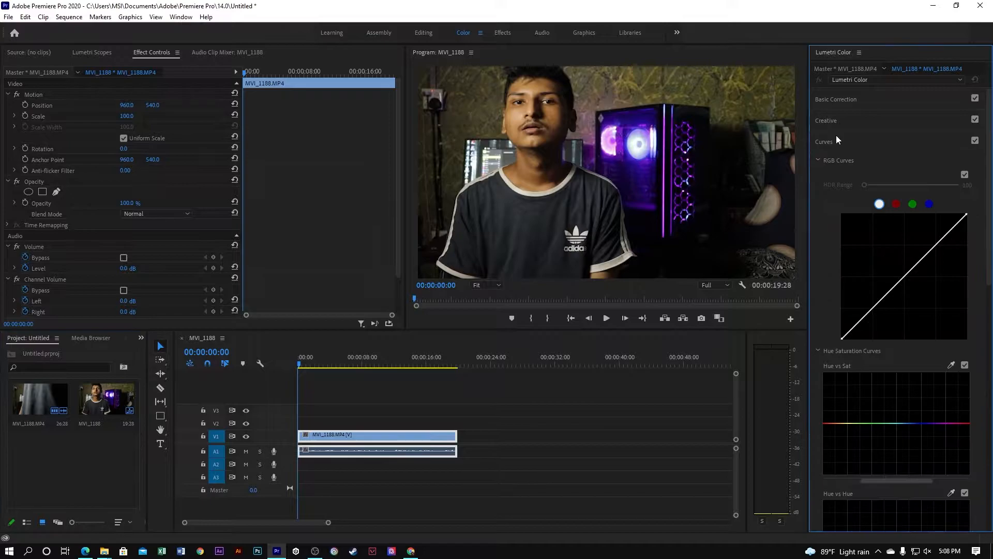
Shape the master RGB curve into a contrast S-curve with raised highlights and lowered shadows
click(937, 244)
mouse_move(938, 244)
mouse_down()
mouse_move(911, 237)
mouse_move(916, 247)
mouse_move(930, 239)
mouse_up()
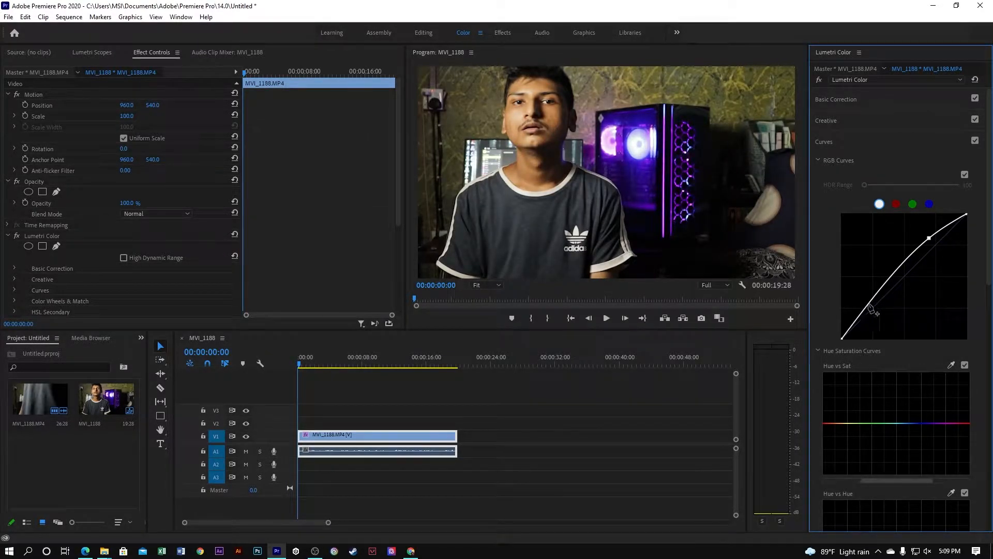
mouse_move(875, 302)
mouse_down()
mouse_move(873, 327)
mouse_move(878, 302)
mouse_move(886, 307)
mouse_up()
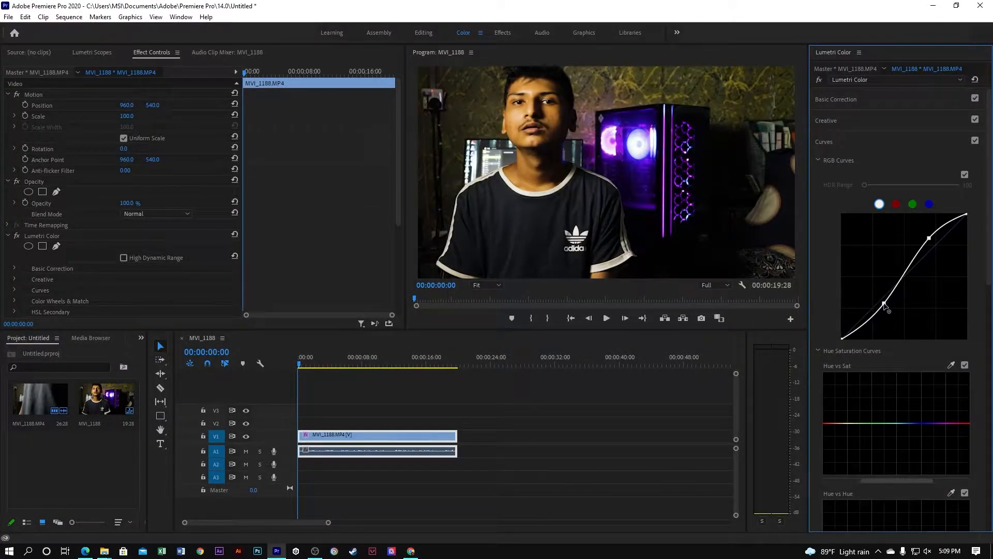
mouse_move(931, 238)
mouse_down()
mouse_move(953, 238)
mouse_move(942, 234)
mouse_up()
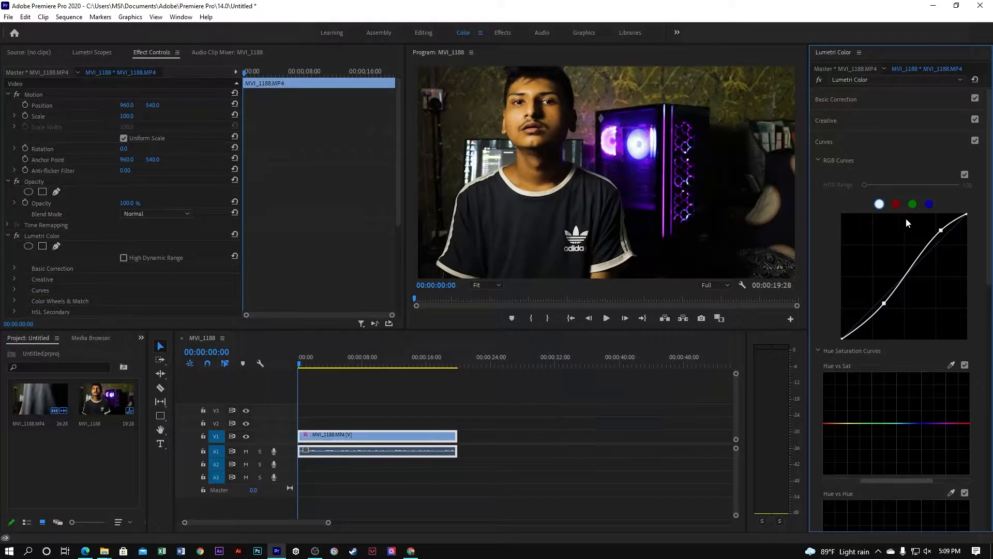
Try a cooler white balance temperature and undo it together with the latest RGB curve adjustments
click(846, 97)
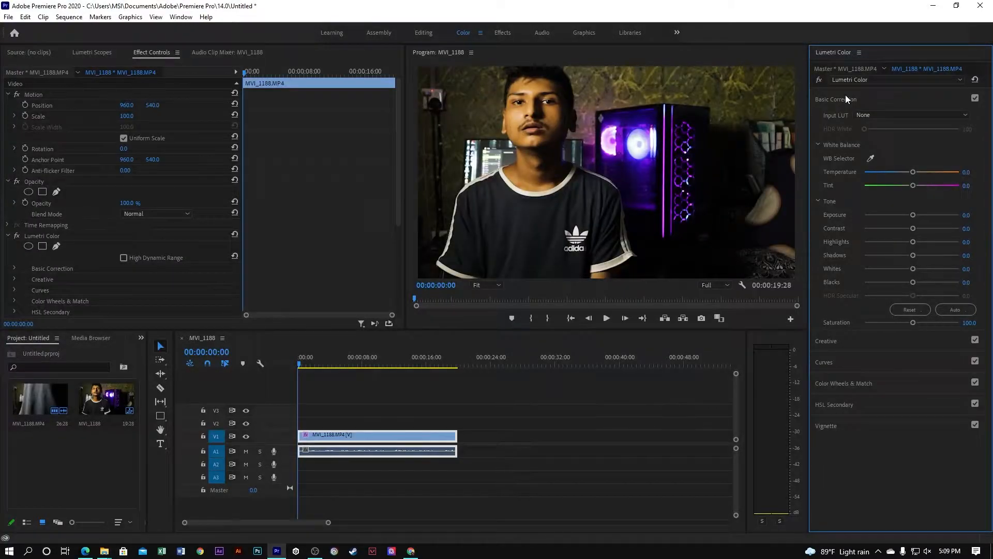
click(908, 171)
click(896, 171)
drag(897, 172, 901, 173)
key(ctrl+z)
key(ctrl+z)
key(ctrl+z)
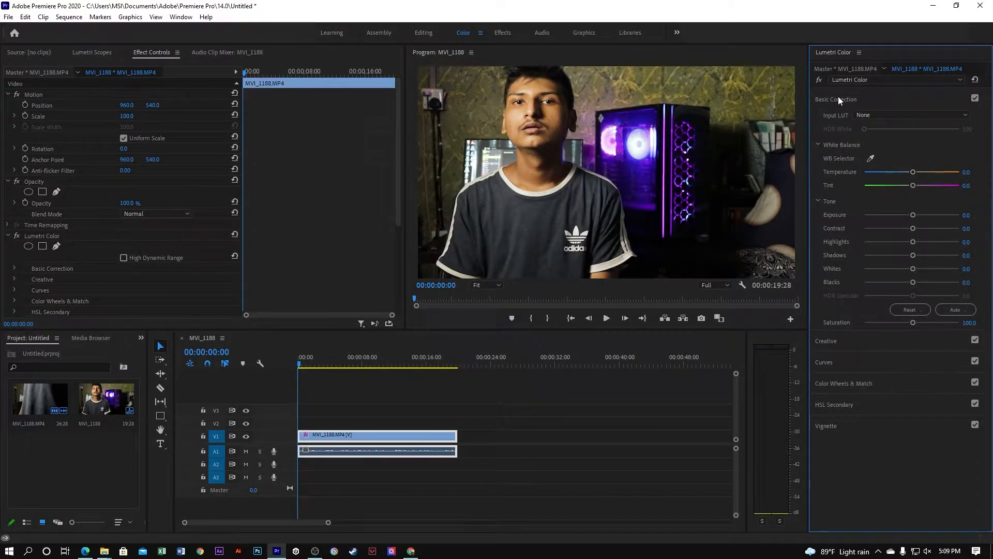
In Basic Correction, set Contrast to 27.2, Highlights to -44.6, Shadows to -16.3, Whites to 18.5 and Blacks to -9.8
click(838, 99)
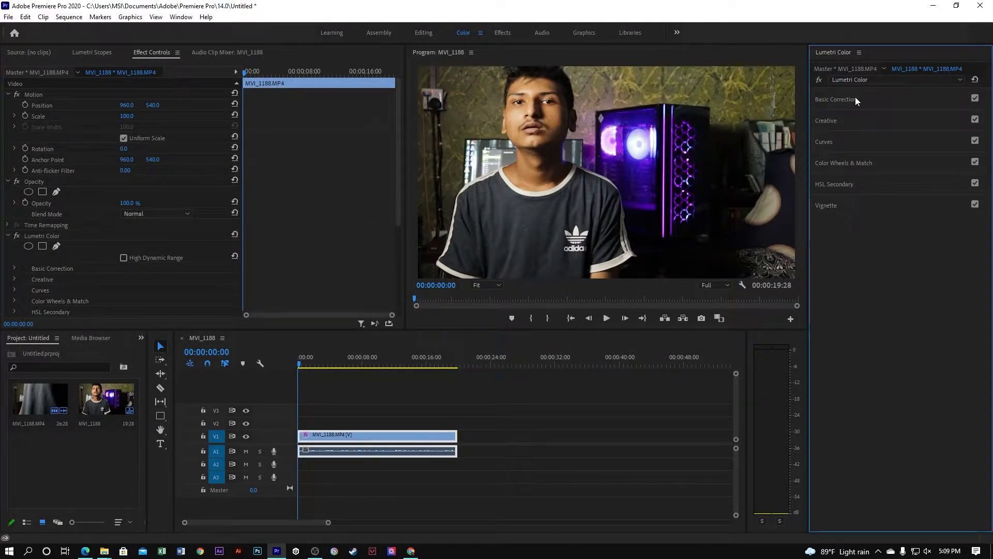
click(855, 96)
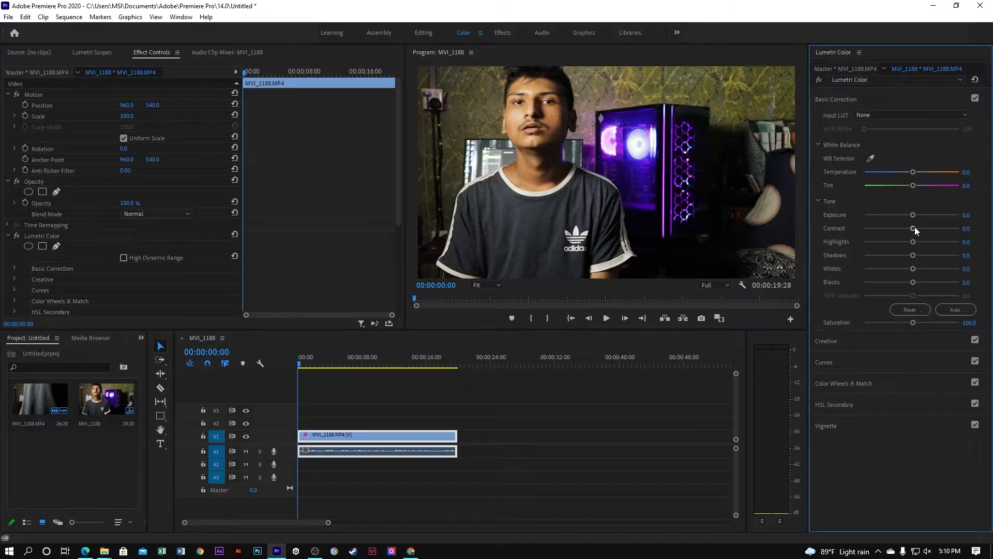
drag(915, 227, 930, 226)
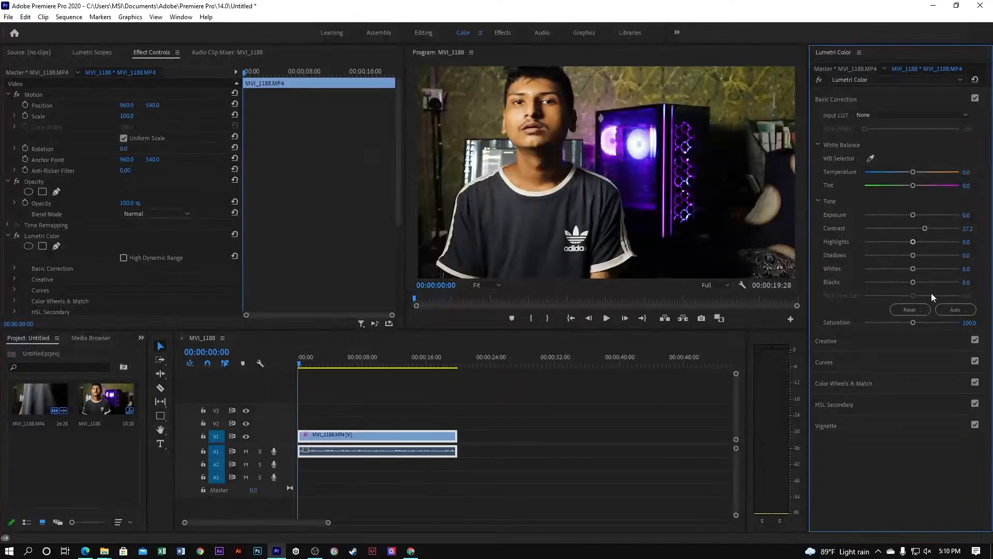
drag(915, 238, 890, 238)
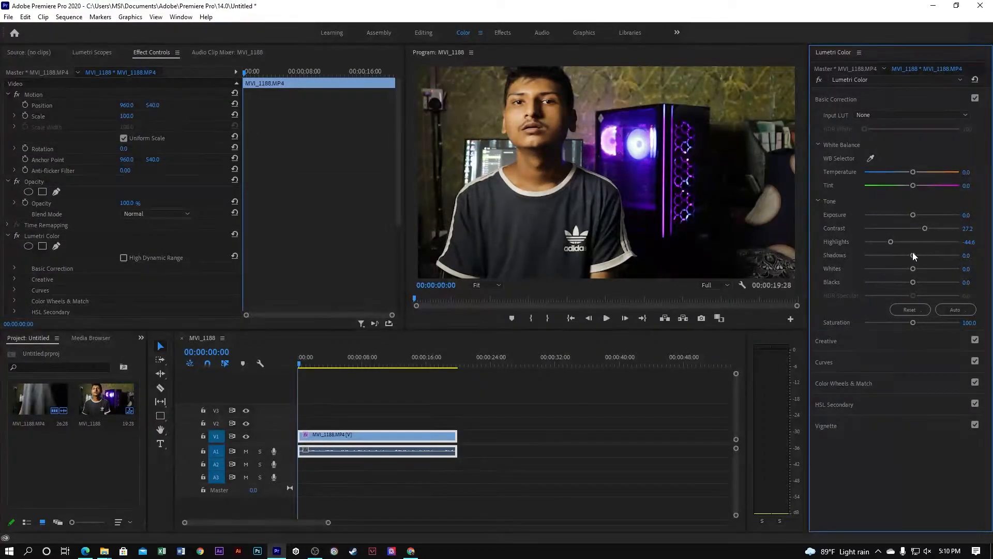
mouse_move(912, 253)
mouse_down()
mouse_move(896, 251)
mouse_move(929, 257)
mouse_move(903, 257)
mouse_up()
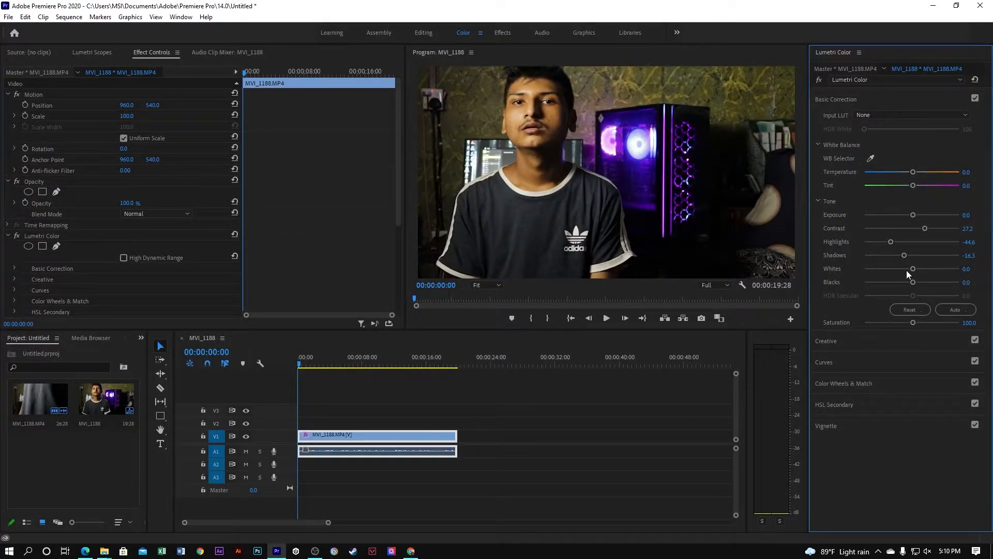
mouse_move(911, 268)
mouse_down()
mouse_move(865, 271)
mouse_move(920, 271)
mouse_move(908, 269)
mouse_move(919, 271)
mouse_move(905, 284)
mouse_up()
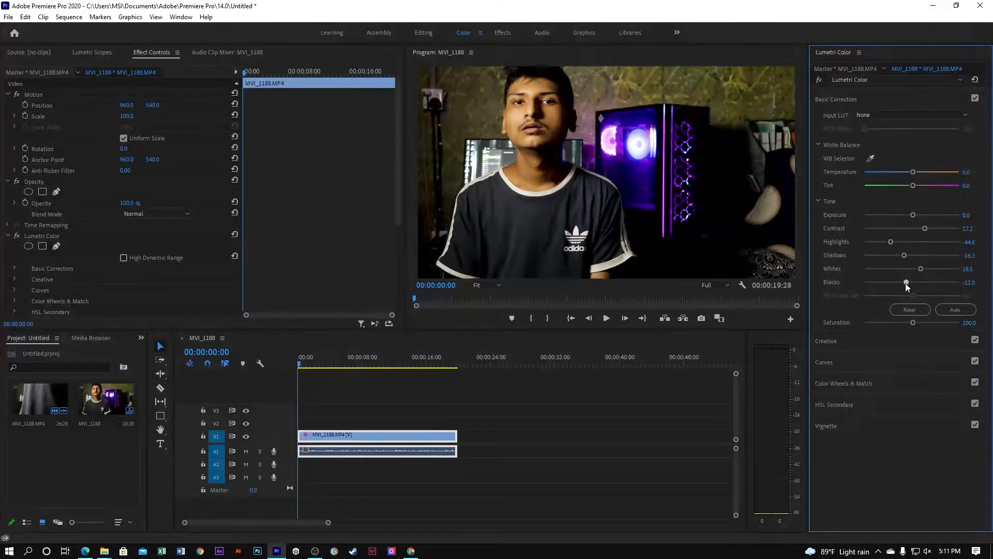
drag(905, 283, 919, 284)
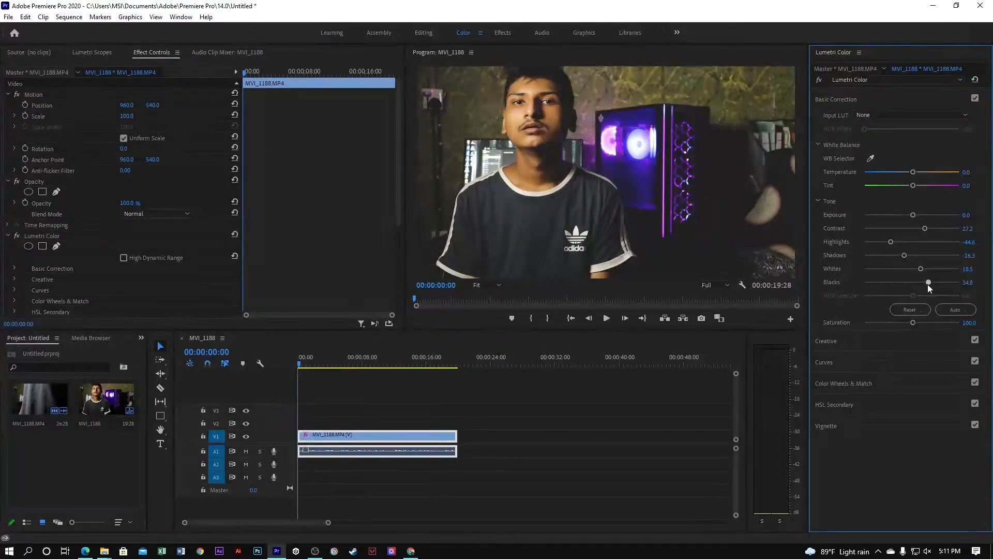
drag(929, 284, 908, 284)
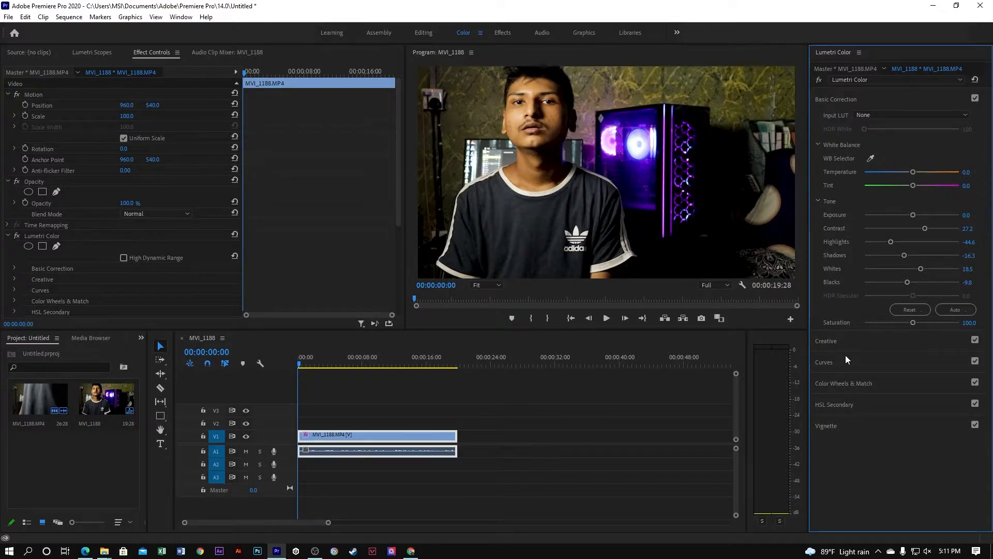
In the Creative adjustments, set Sharpen to 19.6, Vibrance to 15.2 and Saturation to 88
click(856, 347)
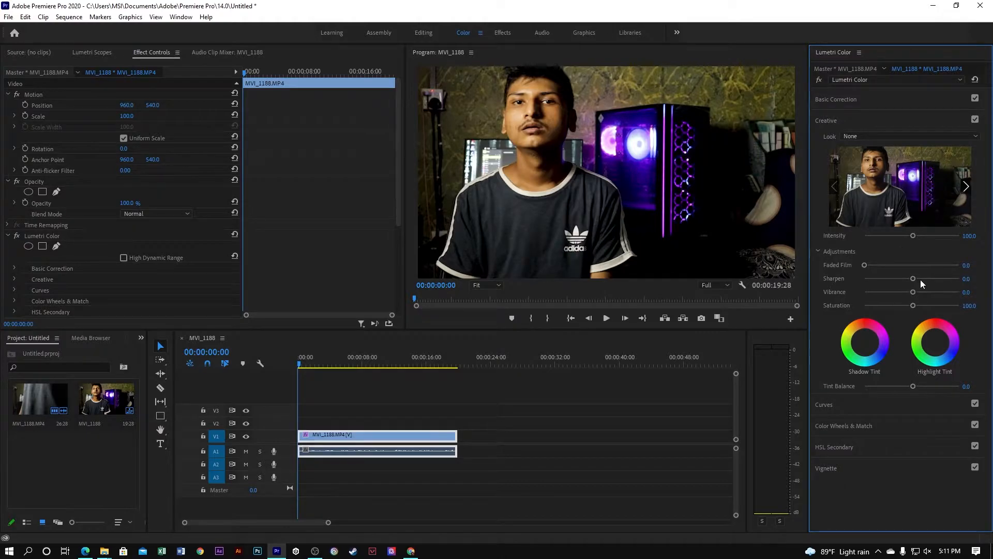
click(920, 279)
mouse_move(914, 293)
mouse_down()
mouse_move(891, 292)
mouse_move(925, 295)
mouse_move(892, 307)
mouse_move(905, 306)
mouse_up()
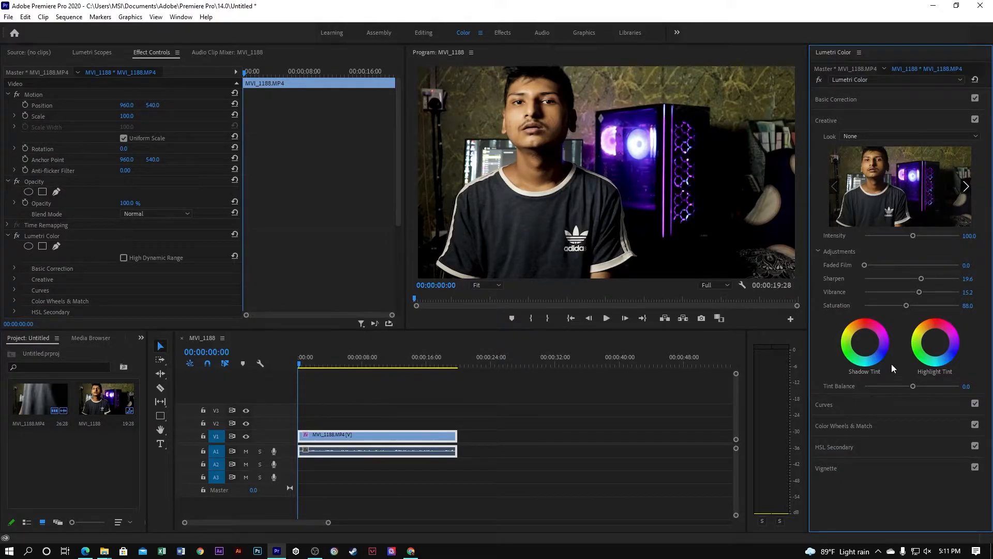
Lower the highlight point of the master RGB curve so the curve is a straight diagonal
click(858, 404)
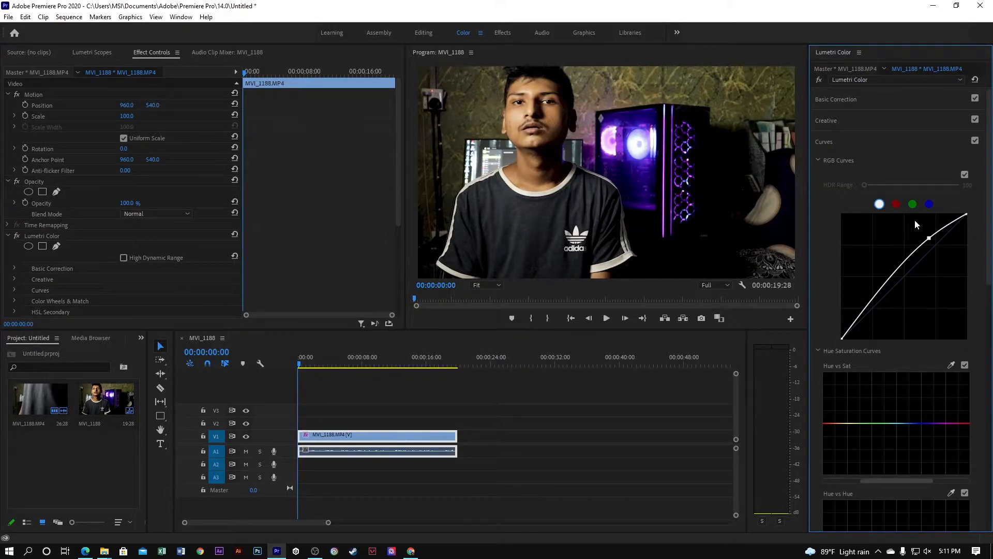
drag(929, 239, 930, 251)
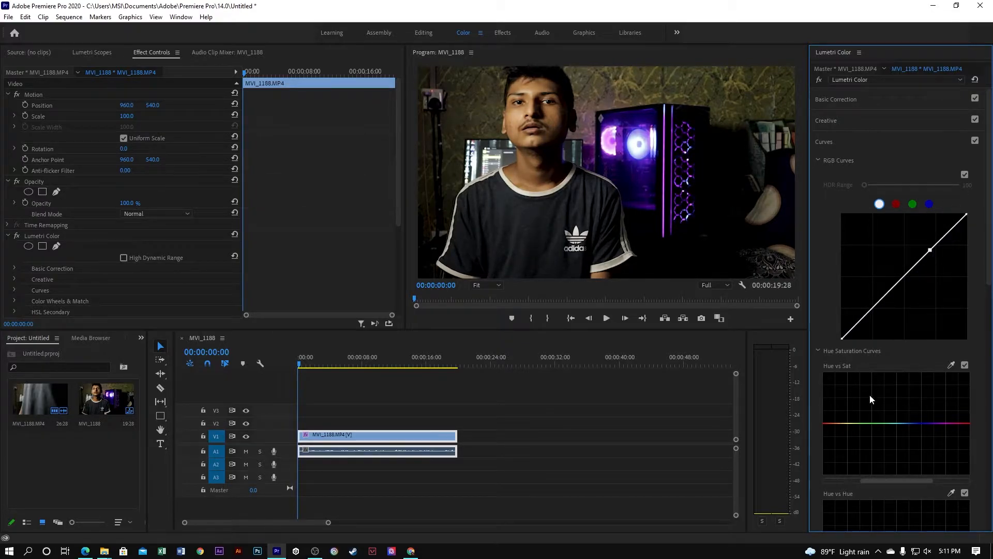
Shape the Hue vs Sat curve by raising orange slightly and boosting the cyan and magenta ranges more strongly
scroll(874, 372, down, 4)
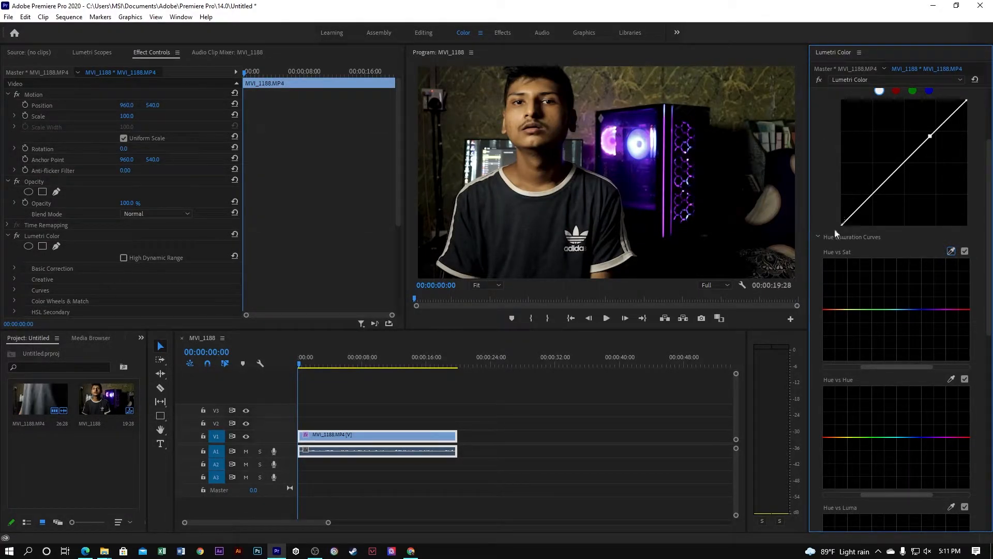
scroll(840, 398, down, 3)
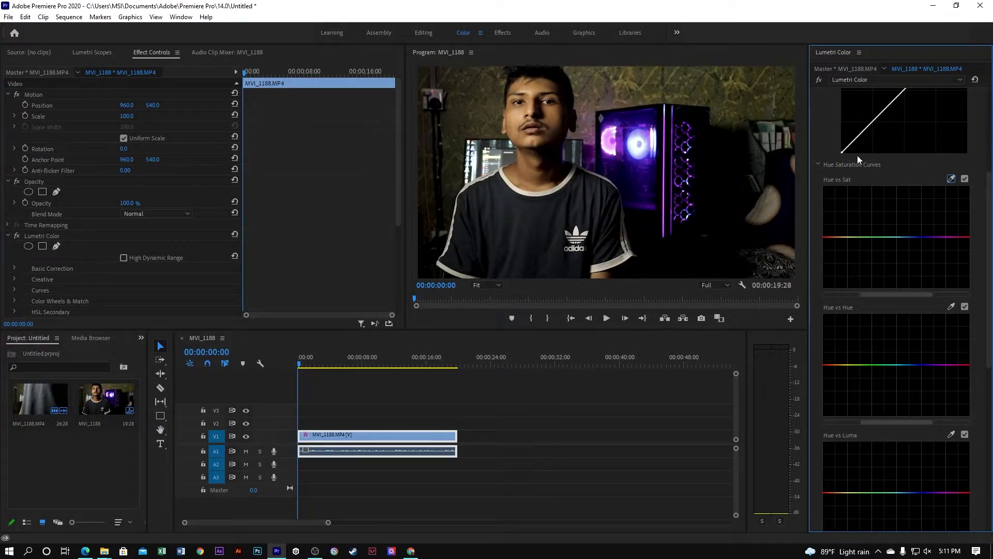
scroll(860, 220, down, 3)
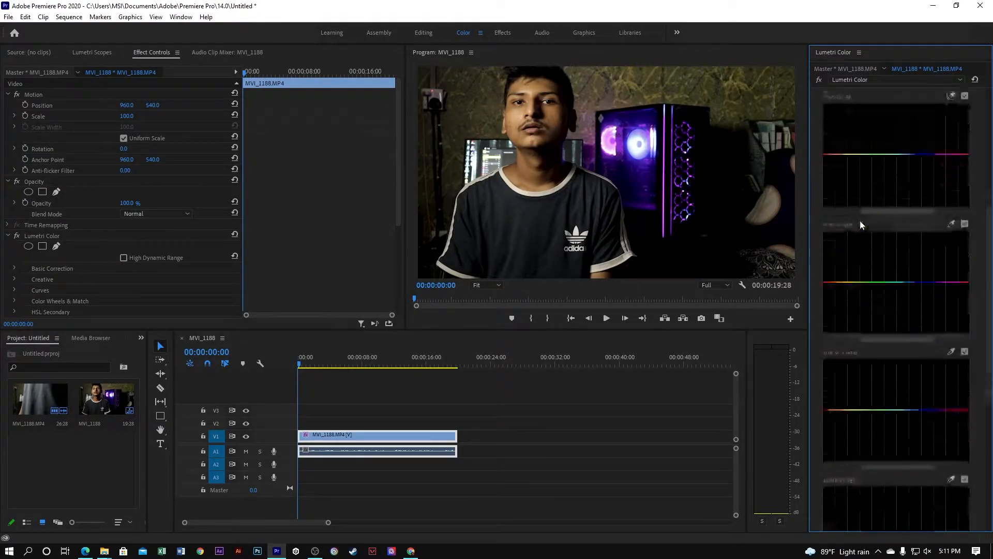
scroll(880, 426, down, 1)
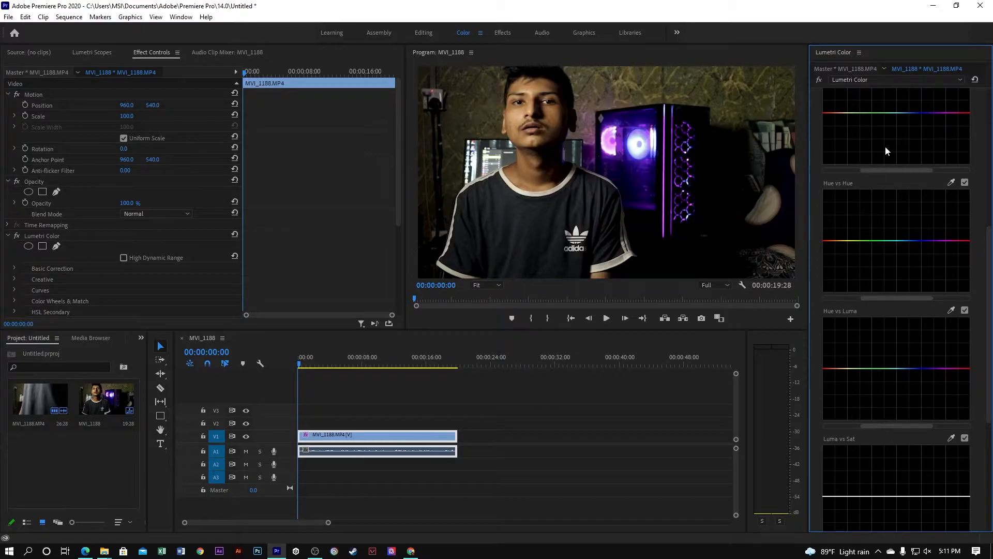
scroll(891, 207, up, 2)
scroll(892, 207, up, 2)
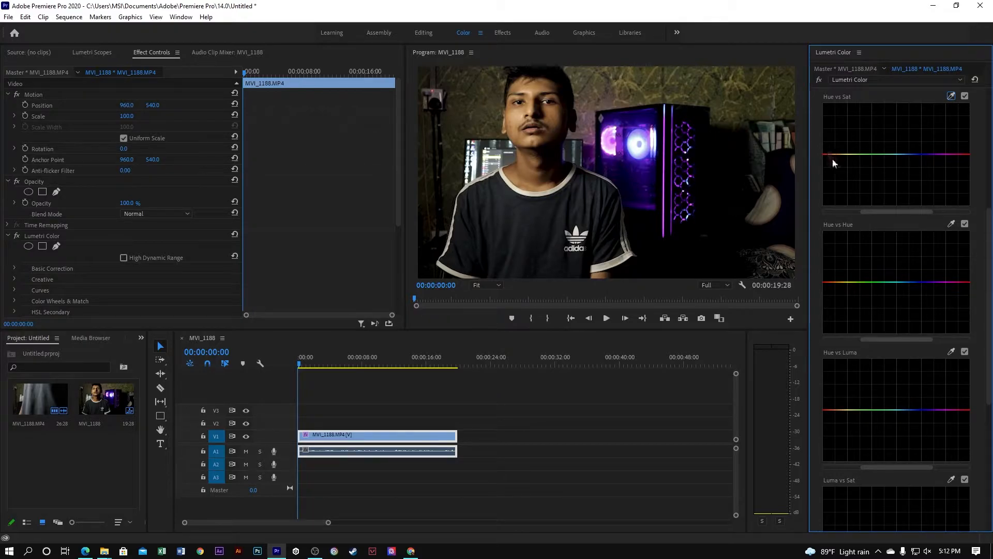
drag(835, 154, 833, 150)
drag(951, 150, 925, 120)
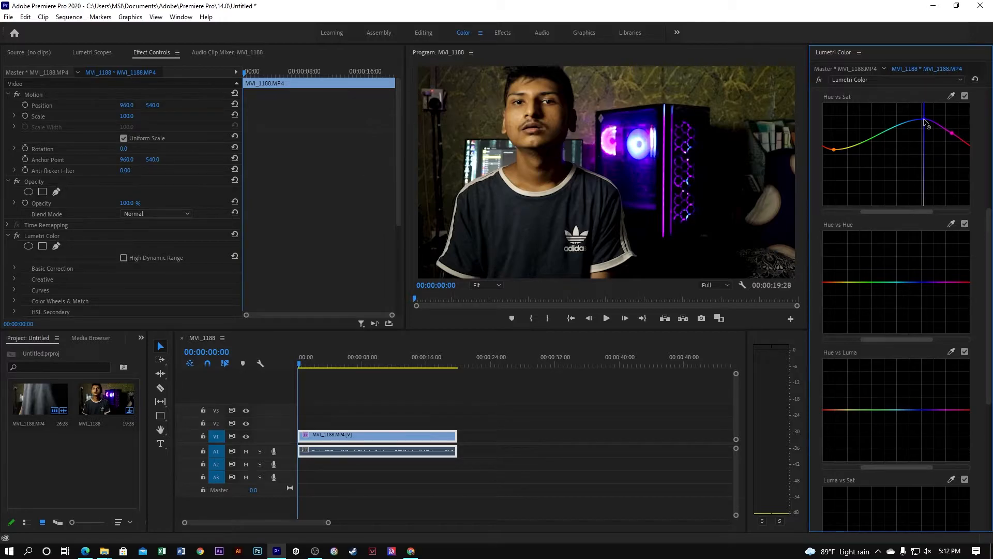
drag(925, 121, 898, 127)
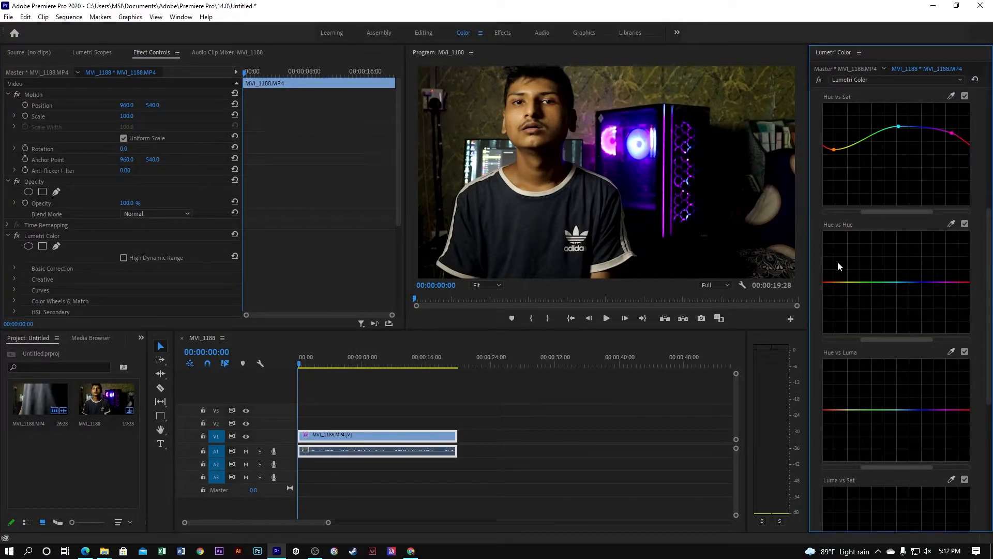
Set the Creative Saturation to 100 and reduce Vibrance to -22.8
scroll(822, 138, up, 10)
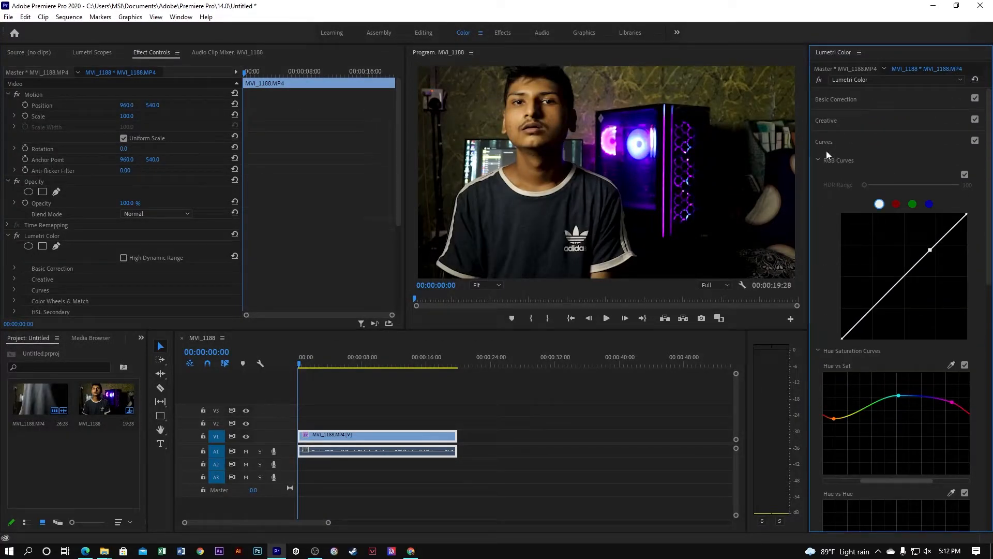
click(840, 139)
click(838, 125)
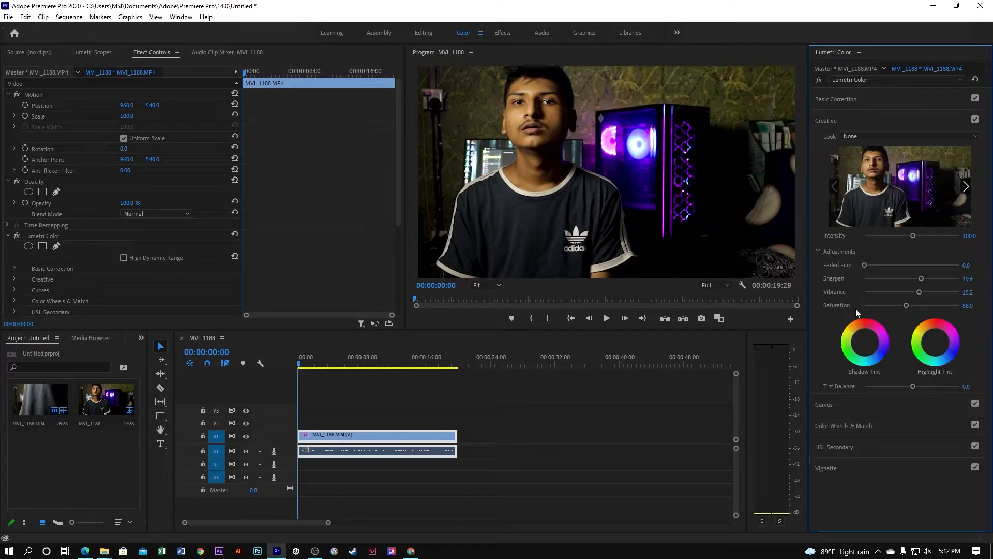
click(967, 305)
text(100)
key(Return)
drag(919, 292, 900, 293)
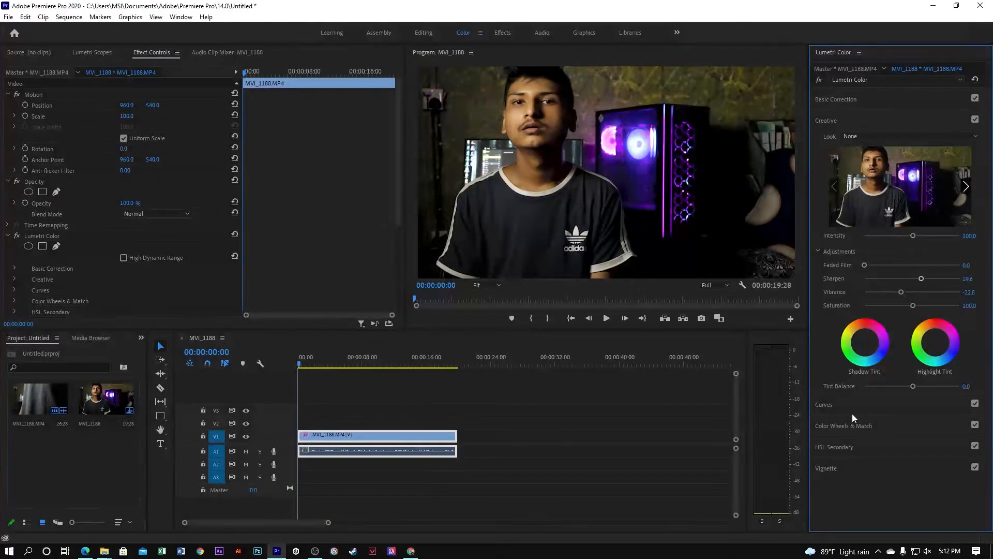
Anchor orange on the Hue vs Hue curve and raise blue to turn the PC lights green, previewing the clip
click(837, 409)
scroll(848, 383, down, 4)
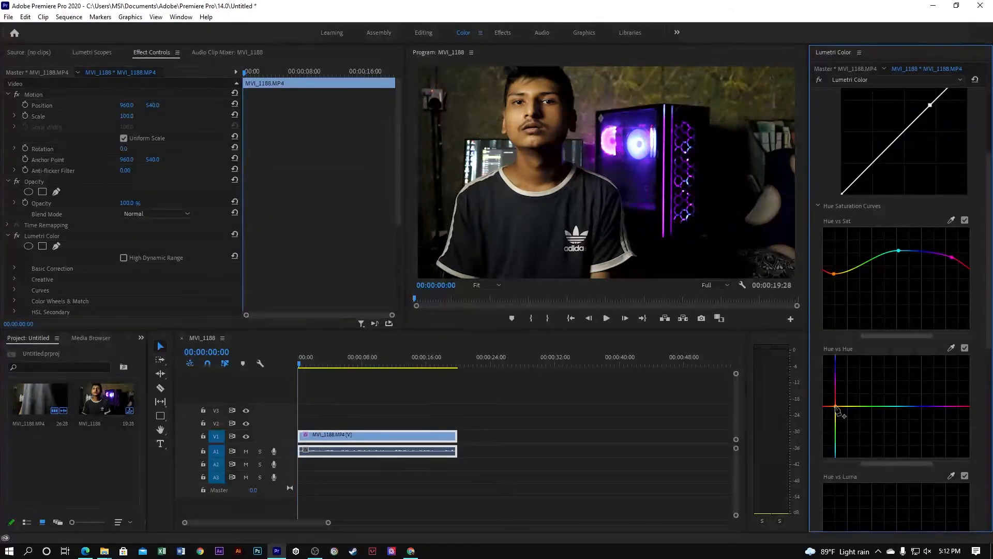
drag(835, 406, 833, 407)
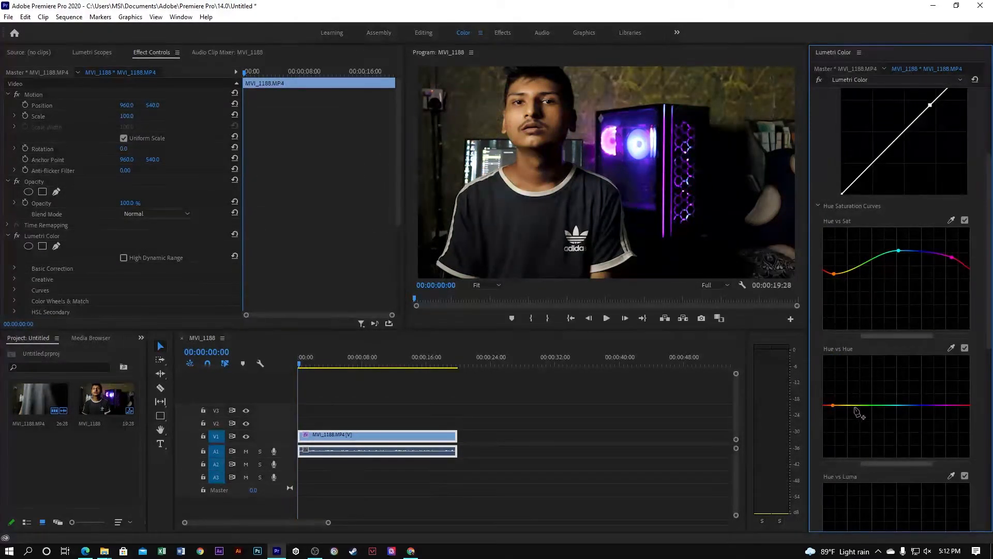
click(905, 405)
drag(906, 405, 916, 378)
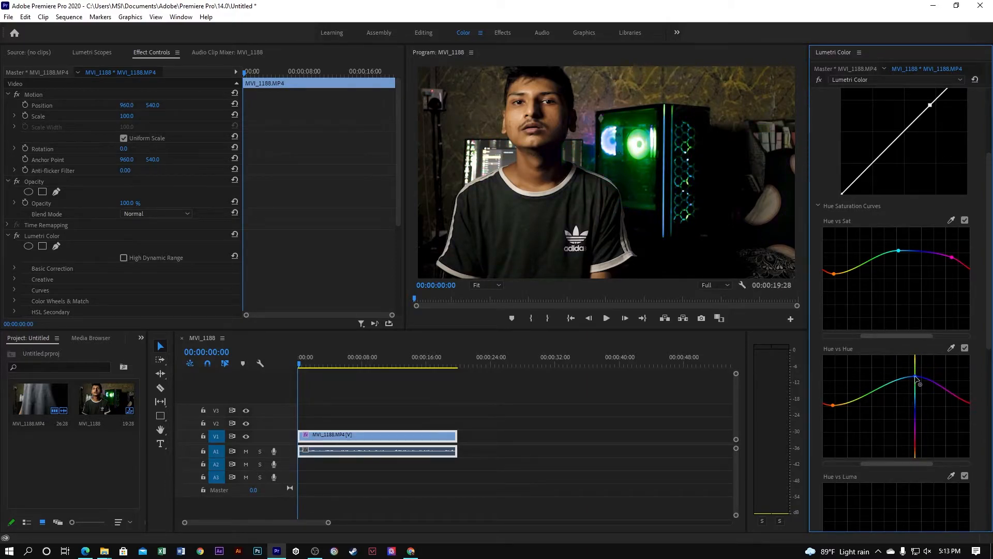
key(space)
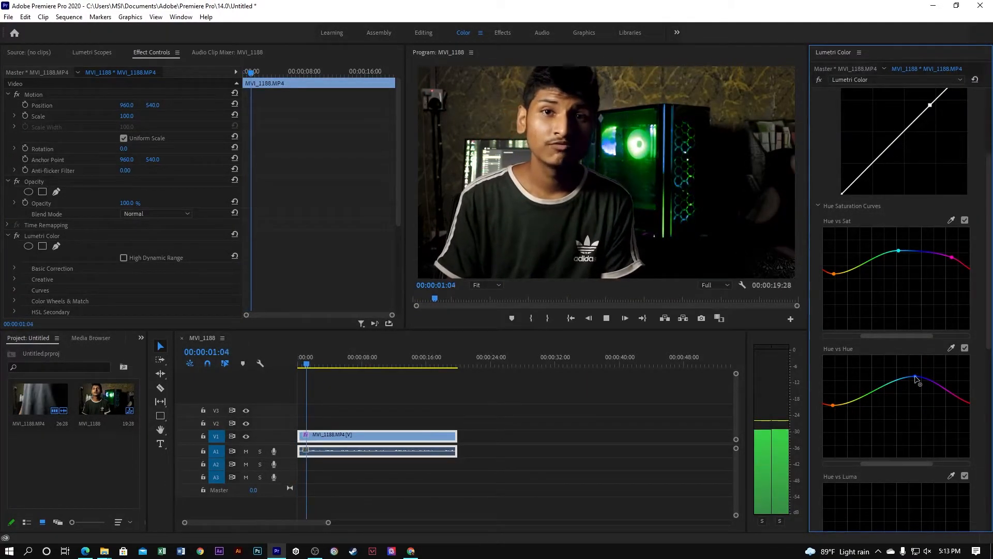
key(space)
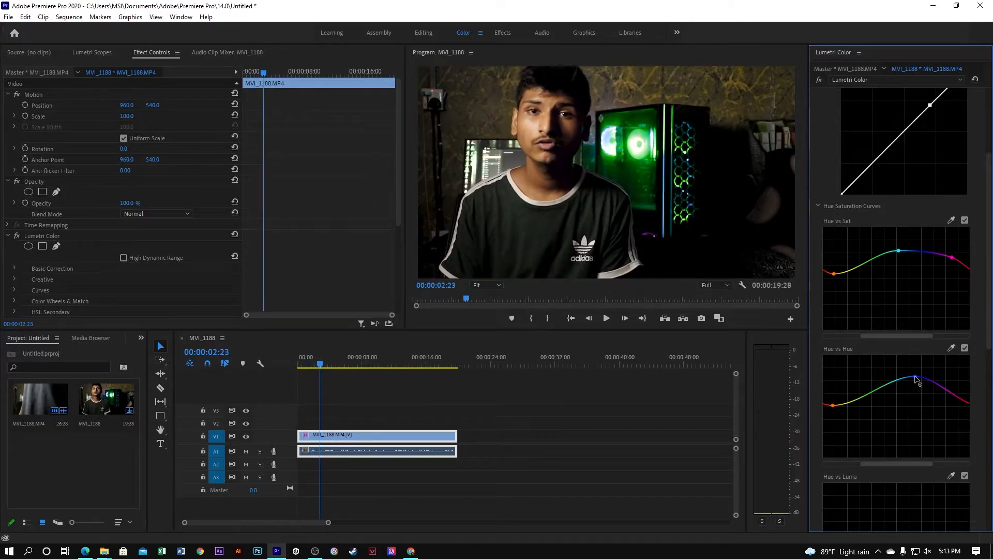
Bring blue on the Hue vs Hue curve down to just above the midline and pull magenta below it, previewing the clip
drag(916, 379, 952, 418)
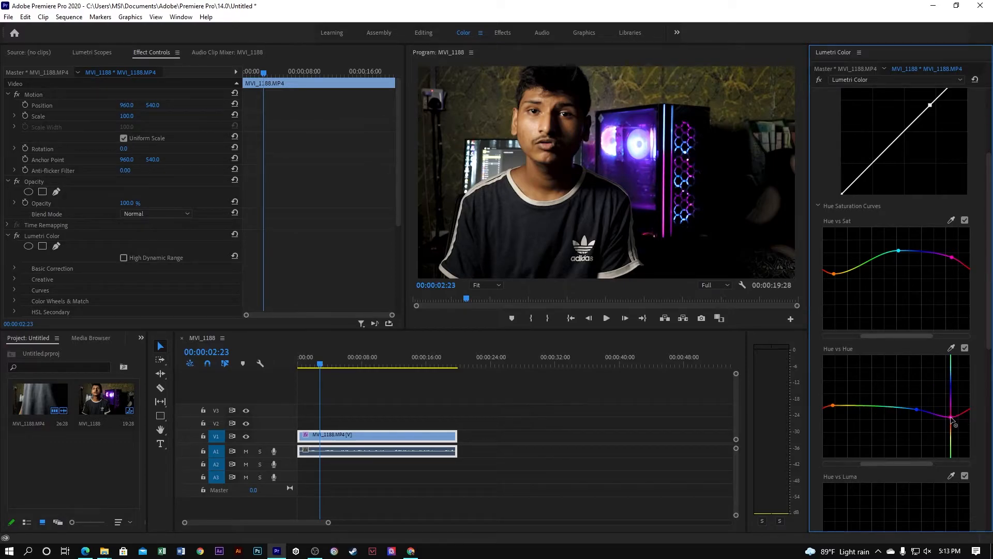
key(space)
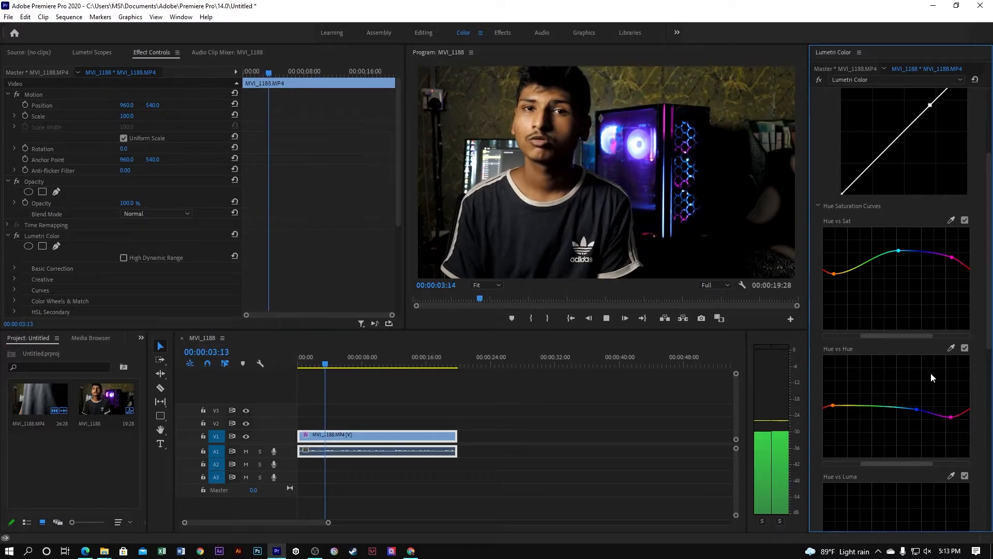
key(space)
mouse_move(916, 409)
mouse_down()
mouse_move(920, 392)
mouse_move(913, 401)
mouse_up()
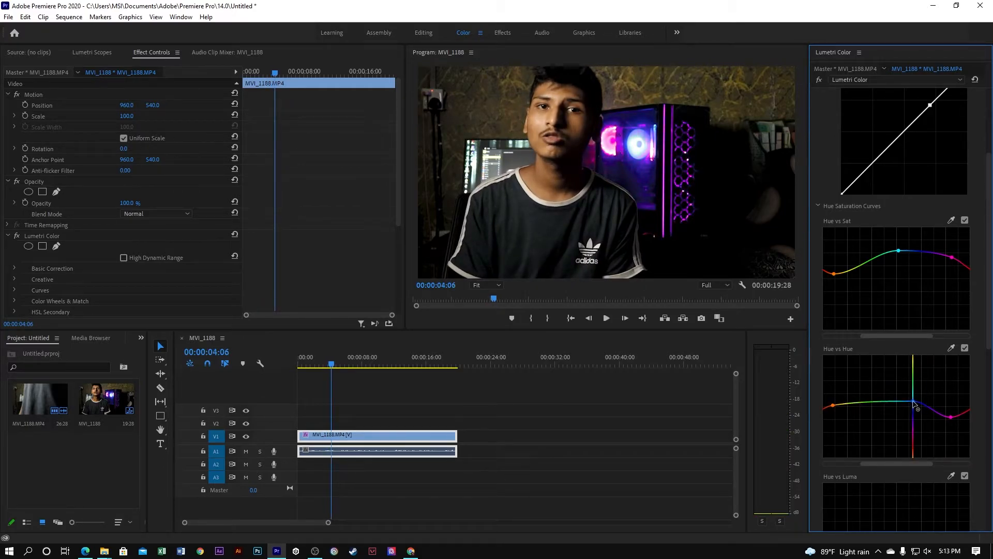
key(space)
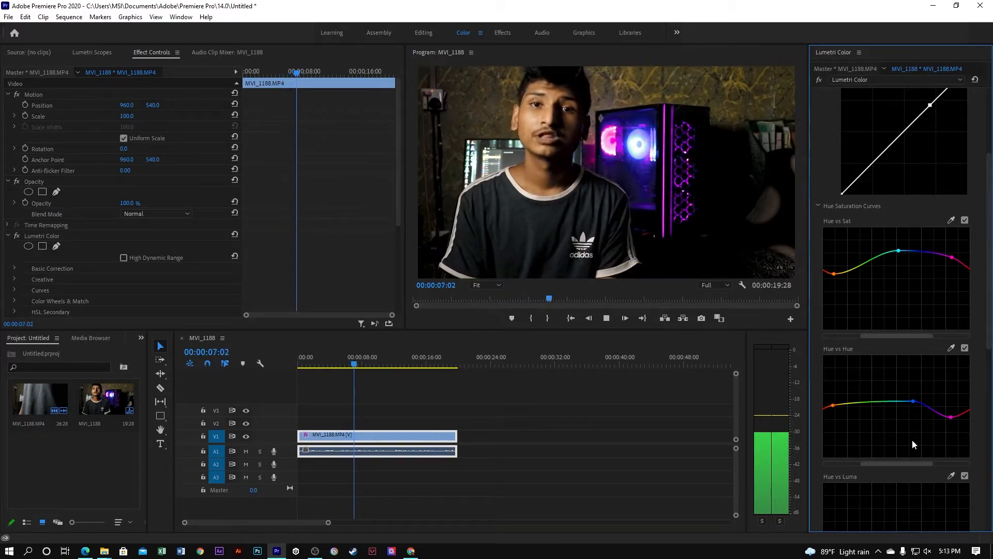
key(space)
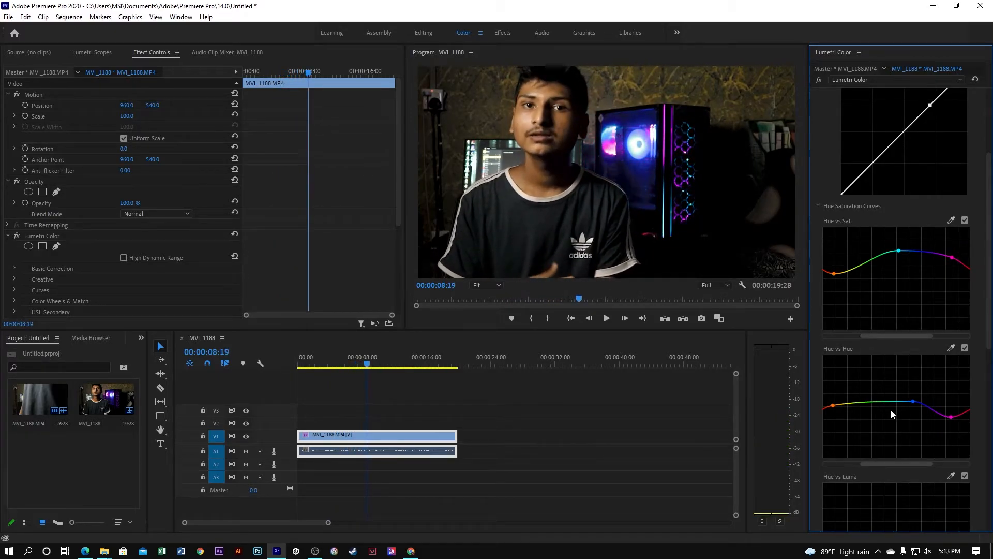
Shape the Hue vs Luma curve by anchoring orange-yellow, lowering blue slightly and raising purple, and return the playhead to the clip's start
scroll(888, 413, down, 2)
scroll(882, 414, down, 2)
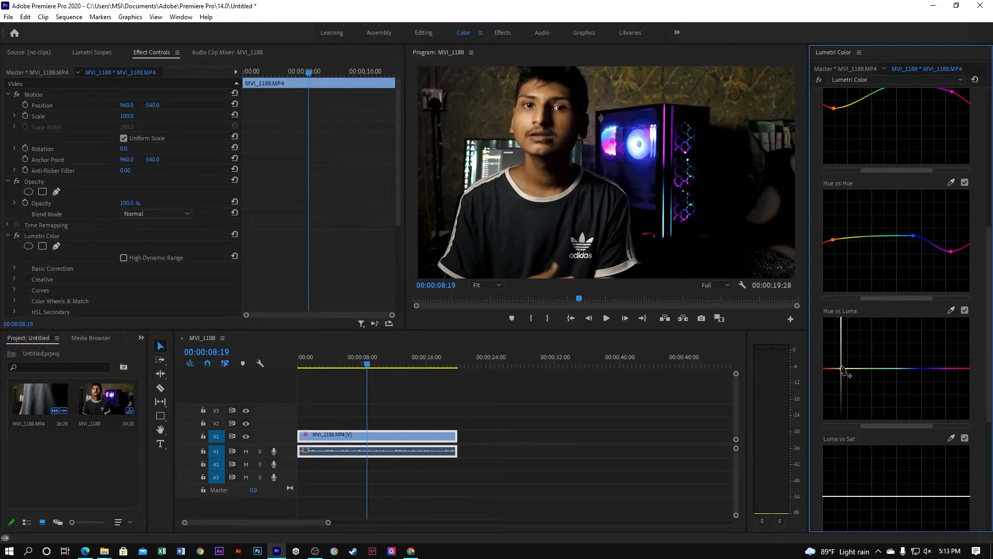
mouse_move(841, 368)
mouse_down()
mouse_move(842, 356)
mouse_move(840, 367)
mouse_up()
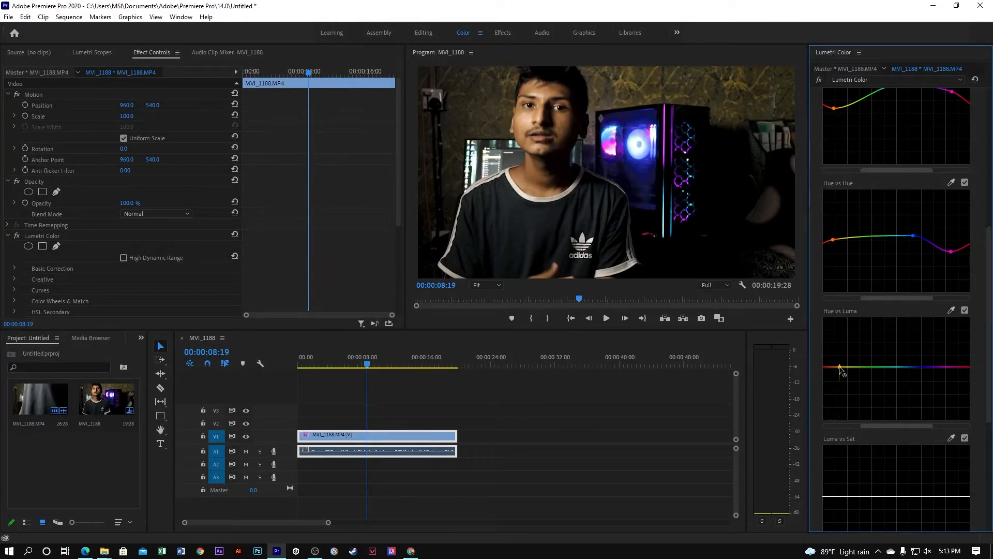
key(space)
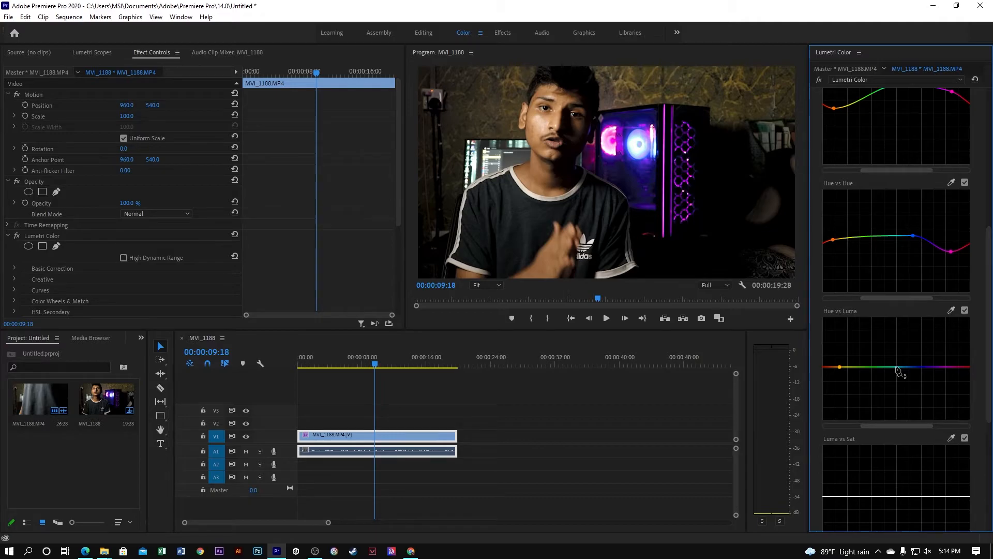
drag(907, 367, 940, 360)
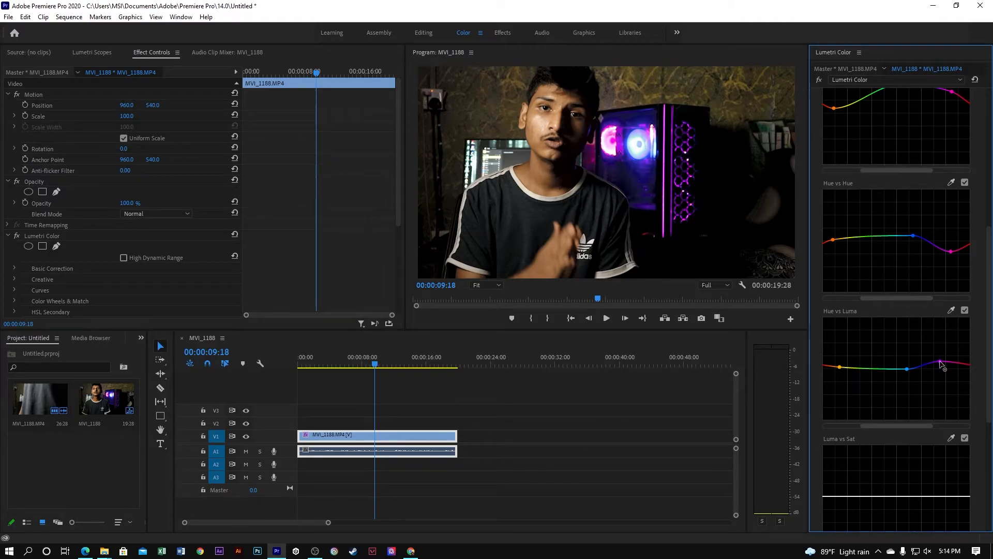
drag(377, 366, 207, 401)
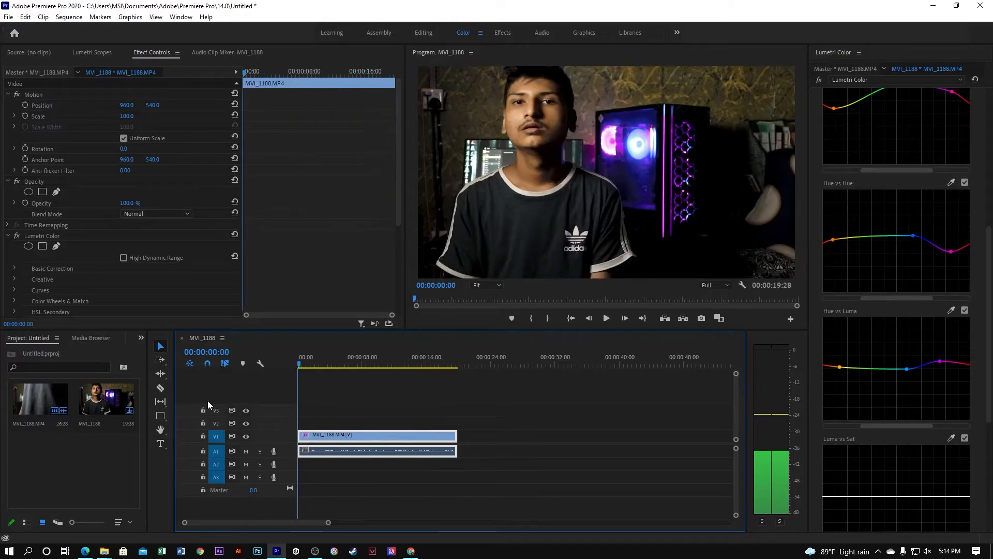
click(126, 255)
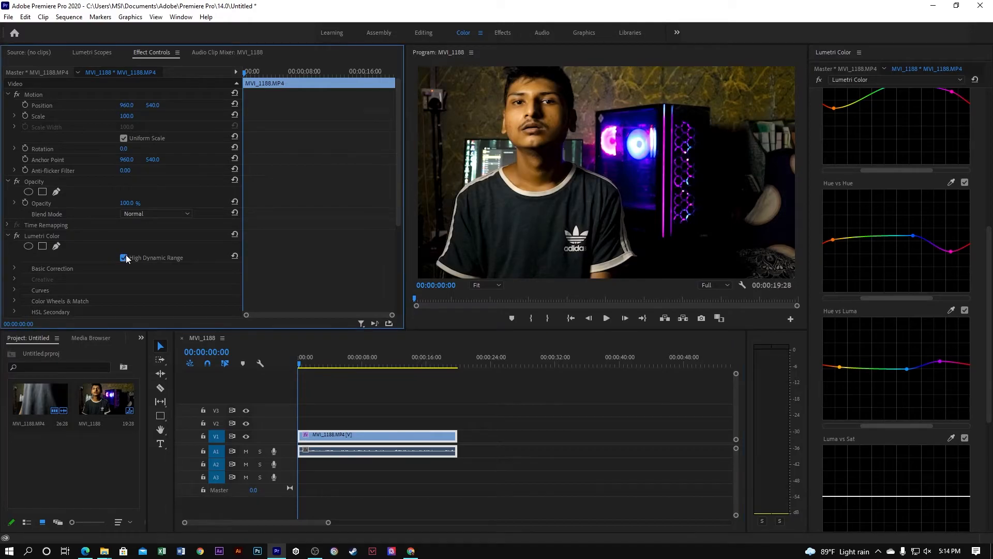
click(126, 254)
click(124, 257)
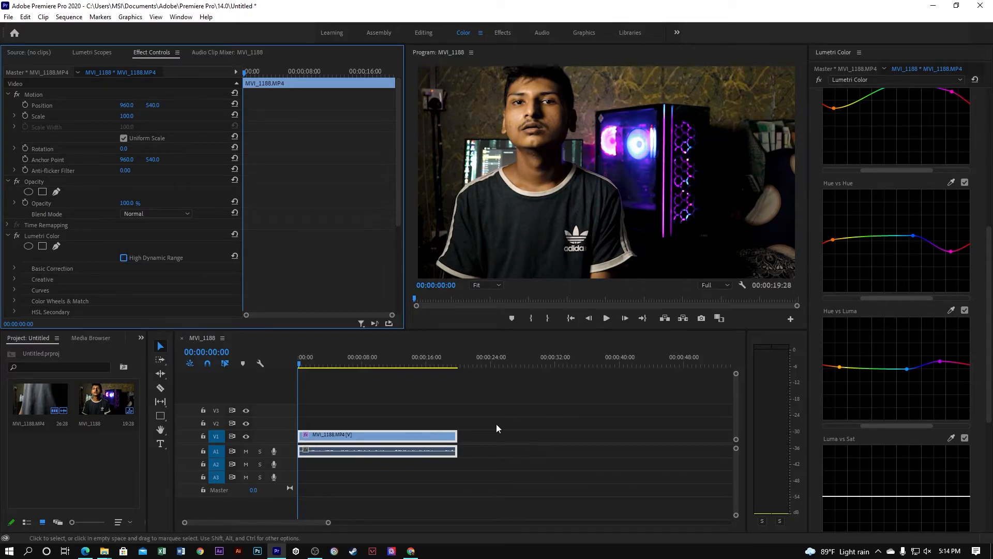
Switch the whole Lumetri Color effect off and on repeatedly to compare the original footage with the grade
click(17, 234)
click(16, 236)
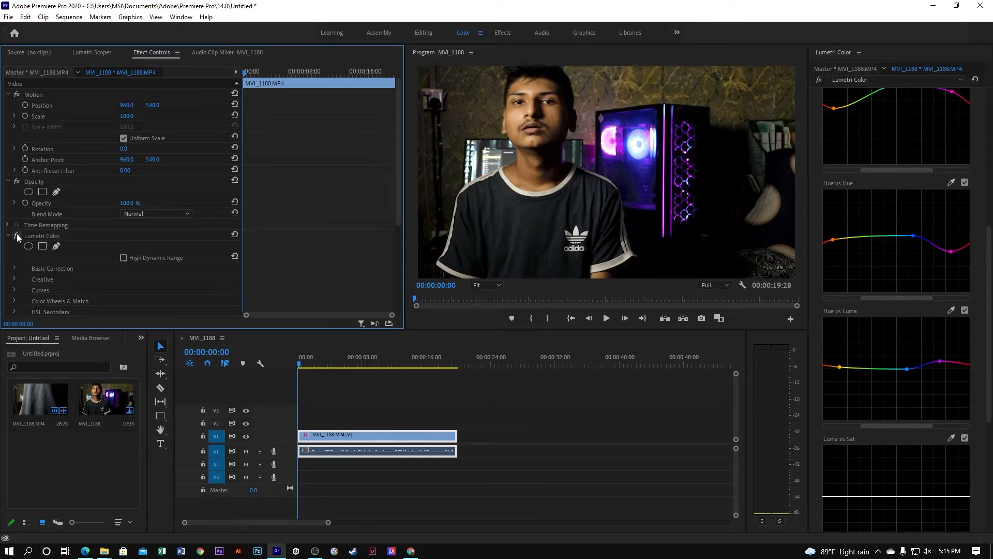
click(17, 235)
click(17, 235)
click(17, 235)
click(17, 236)
click(17, 235)
click(17, 235)
click(16, 235)
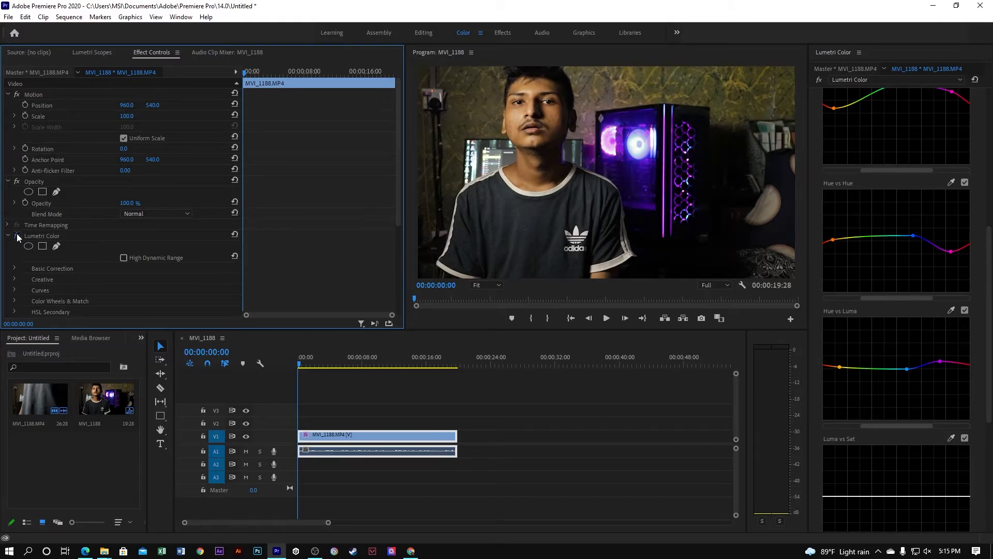
click(16, 235)
Add a vignette with Amount -0.7, Midpoint 67.9 and Roundness -12.0, and increase its Feather
scroll(29, 237, down, 1)
scroll(28, 237, down, 5)
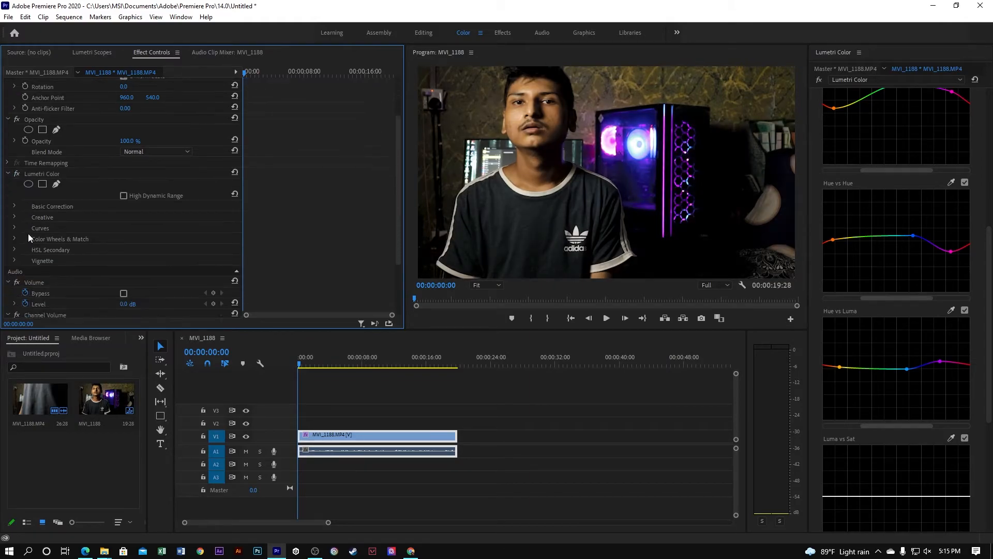
scroll(917, 417, down, 6)
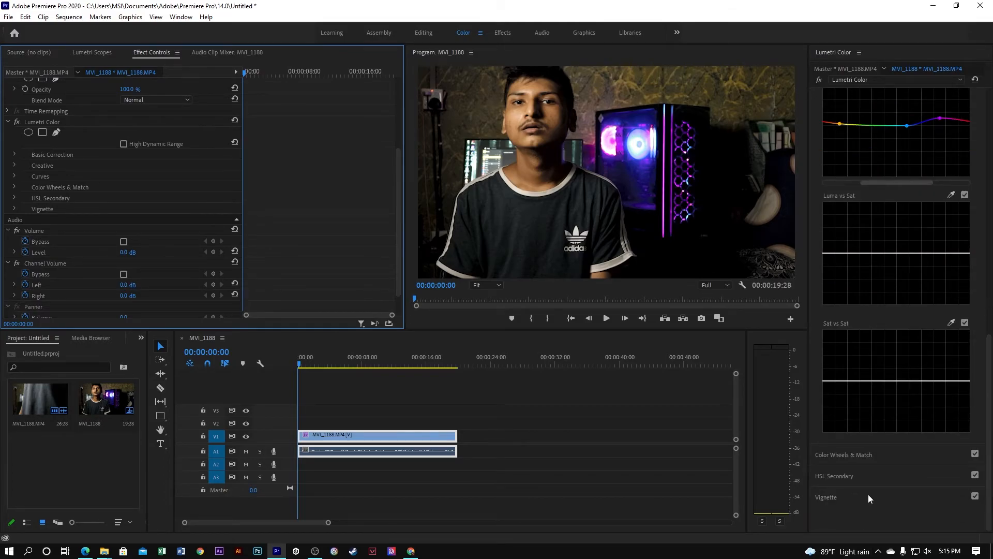
click(868, 494)
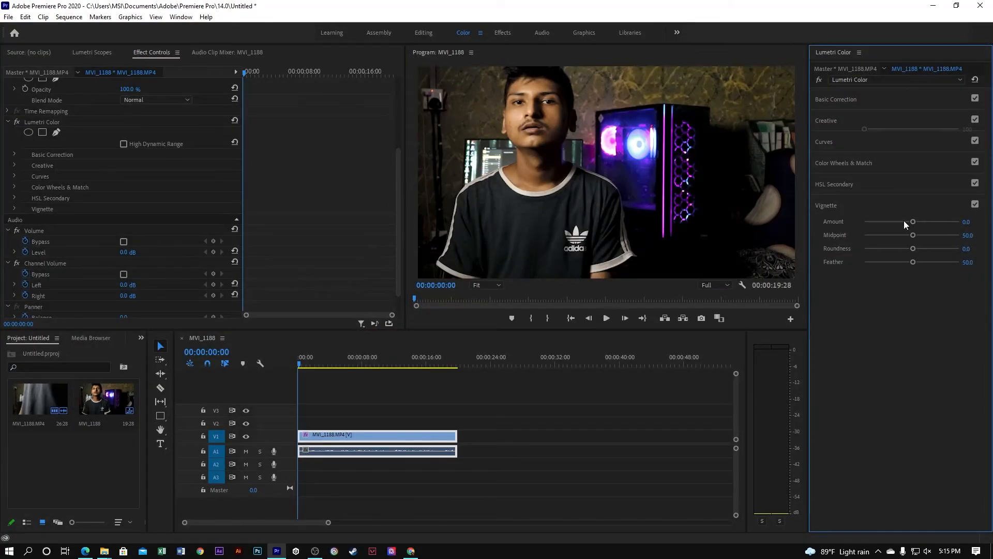
drag(913, 223, 896, 223)
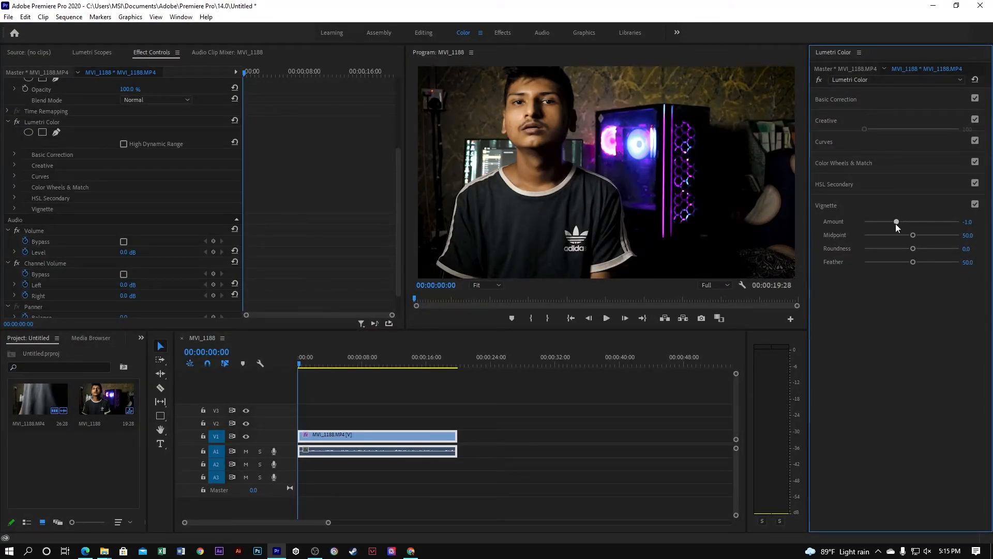
drag(897, 223, 905, 249)
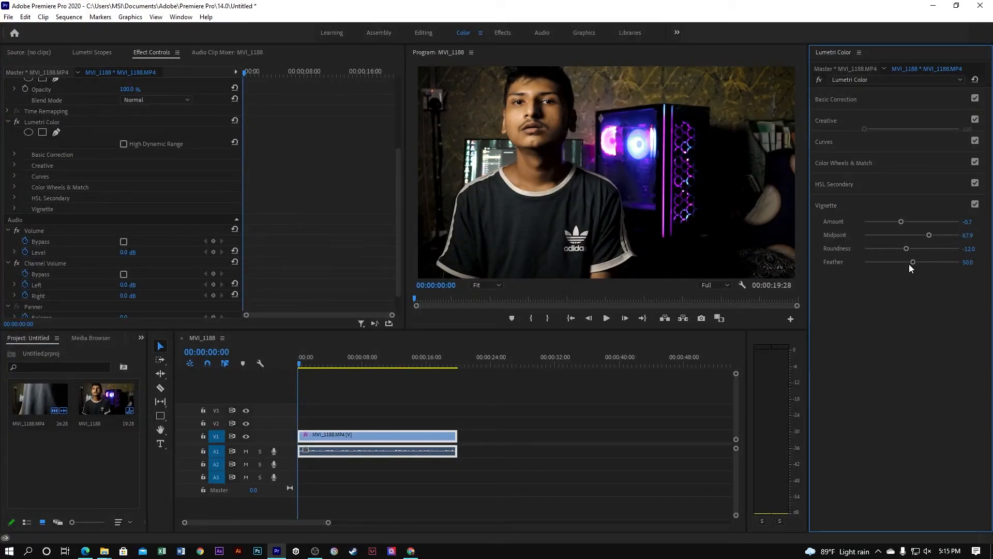
mouse_move(913, 261)
mouse_down()
mouse_move(802, 269)
mouse_move(933, 264)
mouse_up()
Review the Creative and Basic Correction settings and look through the Input LUT presets and browse option, keeping None
click(842, 127)
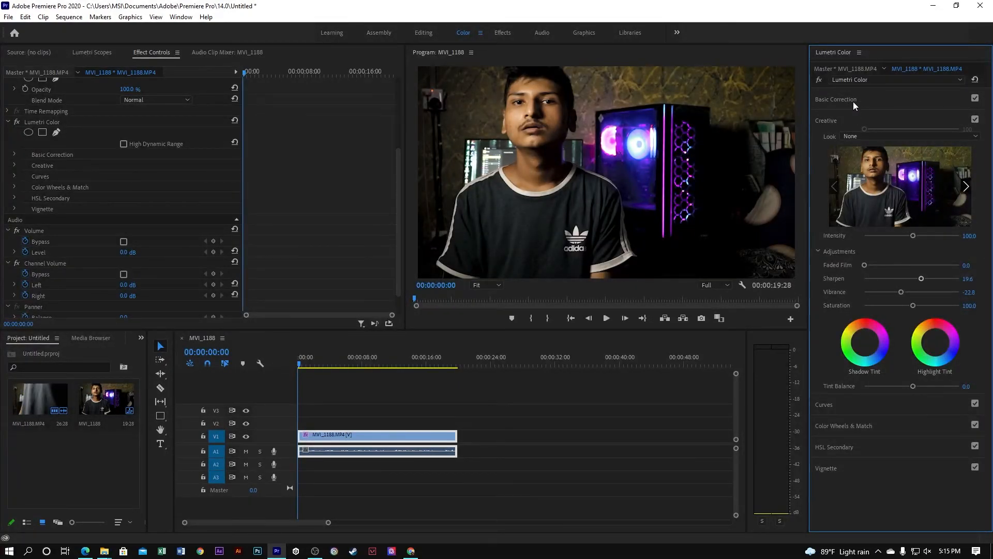
click(852, 101)
click(877, 116)
click(876, 116)
click(858, 115)
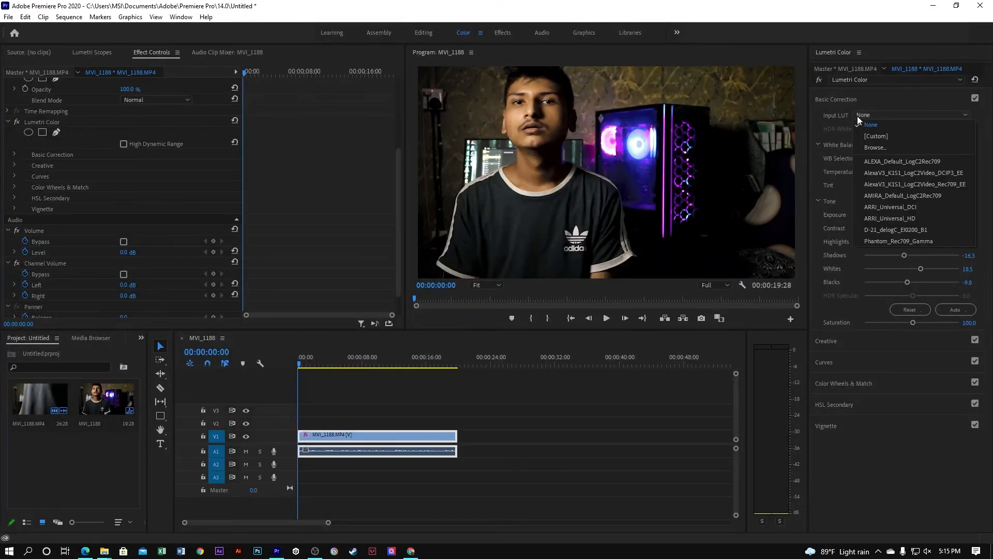
click(825, 119)
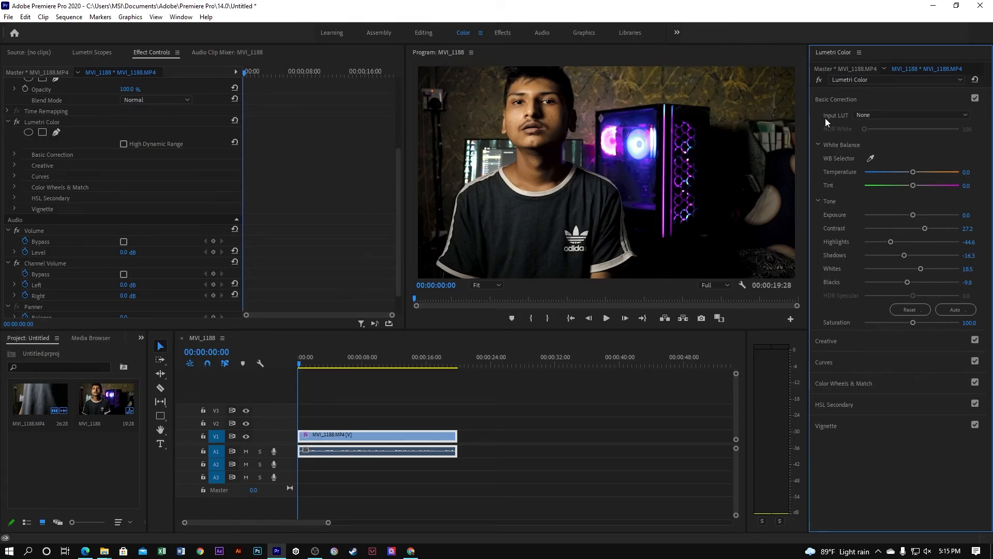
click(870, 116)
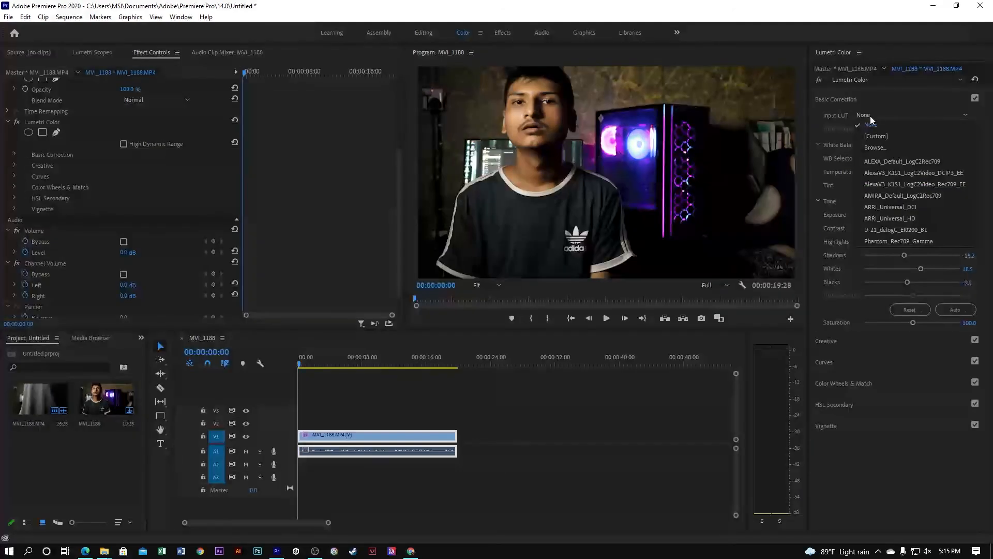
click(864, 150)
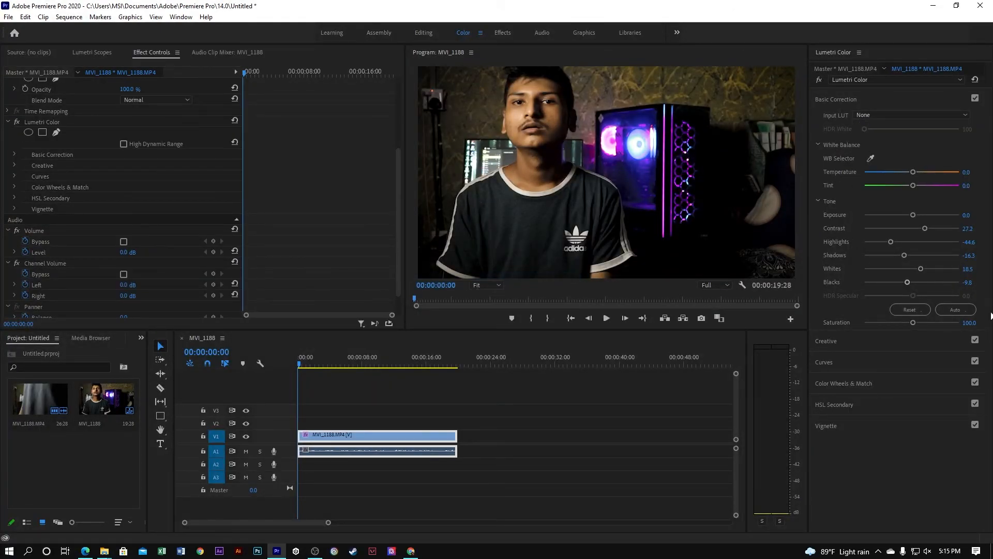
click(895, 455)
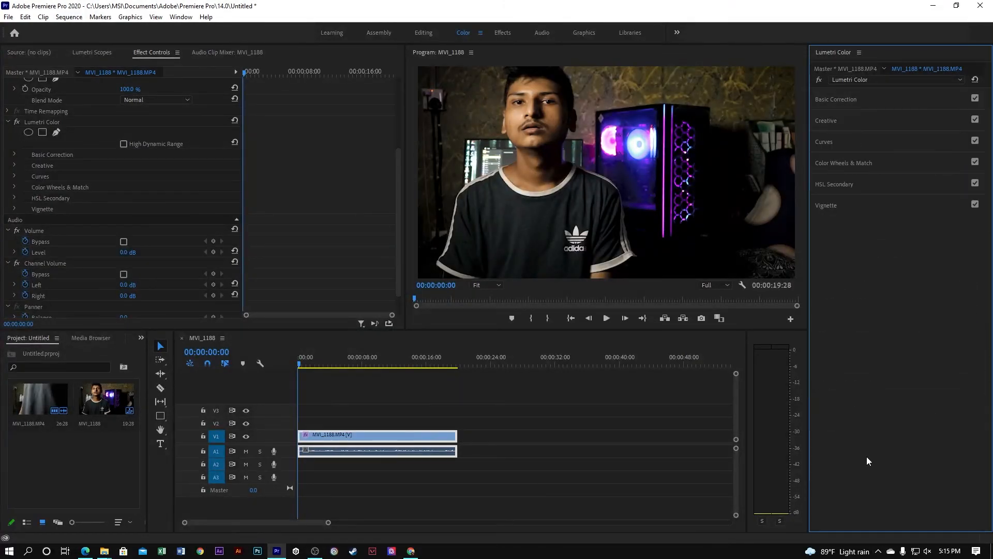
drag(511, 427, 370, 486)
click(529, 401)
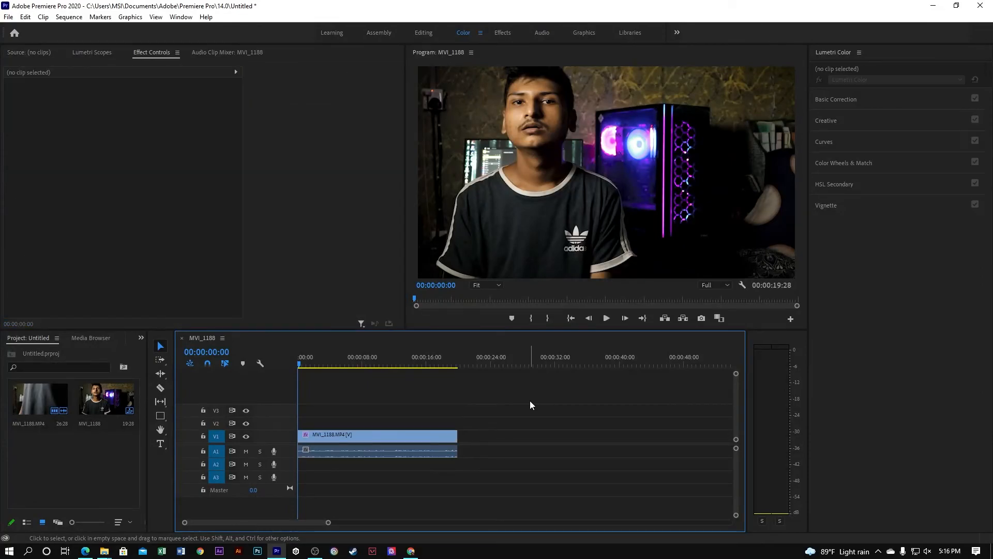
drag(534, 433, 388, 485)
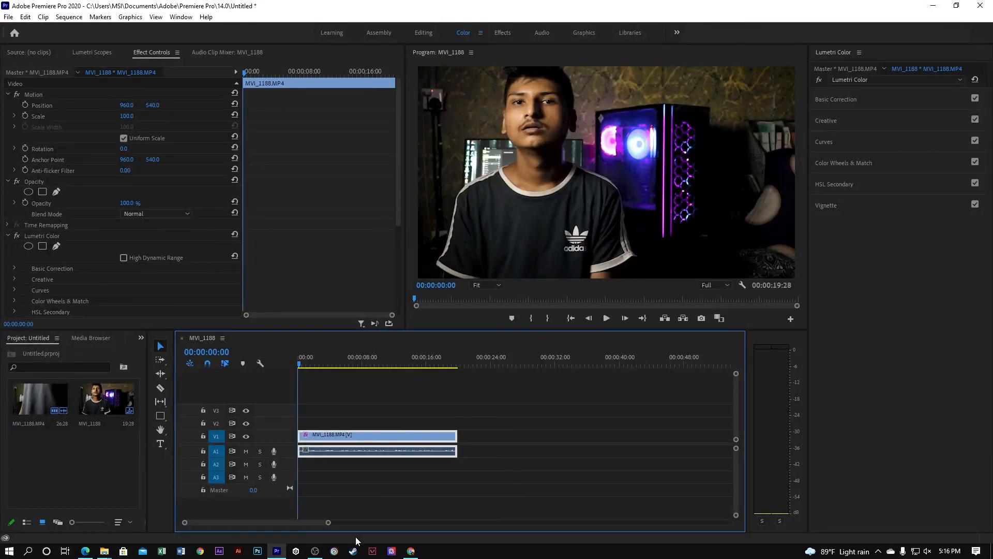
mouse_move(318, 555)
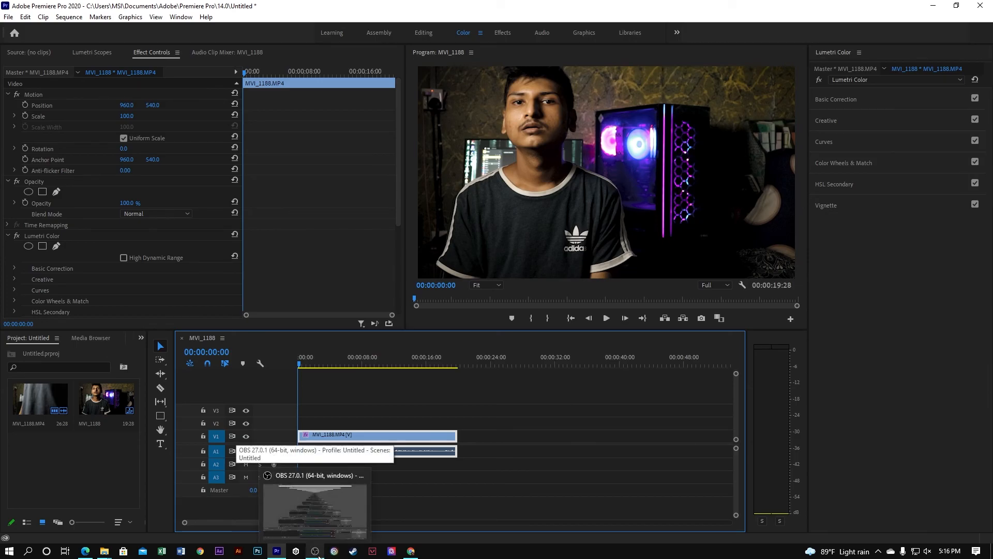